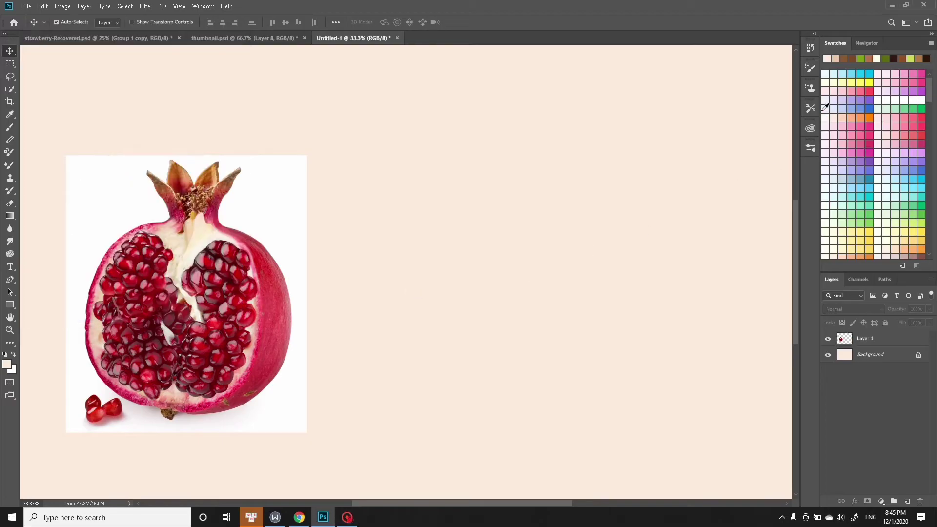
Select the 'but chi' brush from the Tool Presets list.
{"action": "left_click", "coordinate": [810, 108]}
{"action": "key", "text": "b"}
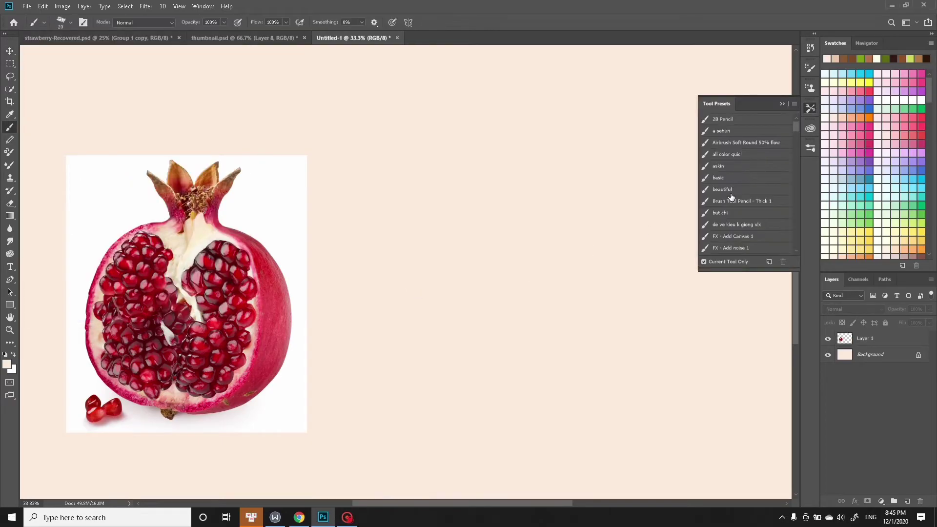
{"action": "left_click", "coordinate": [730, 217]}
{"action": "left_click", "coordinate": [782, 104]}
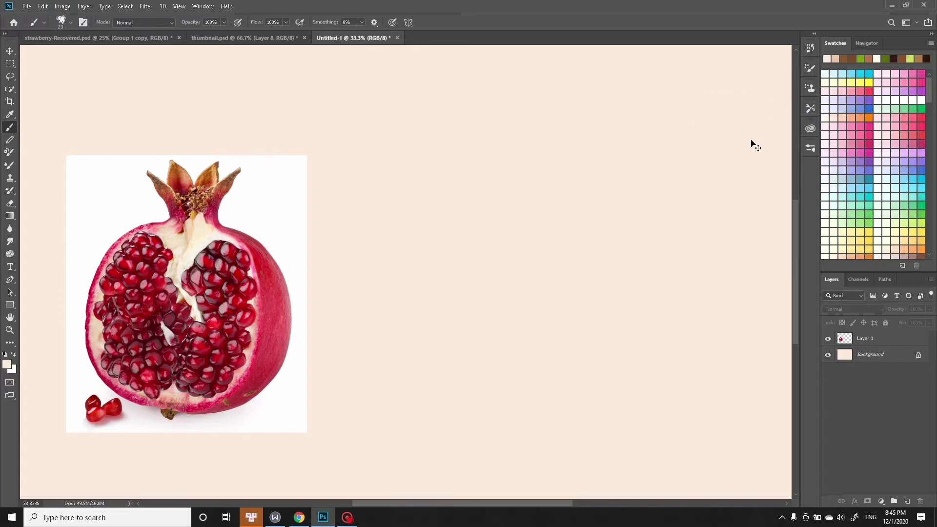
Add an empty layer above the photo and sample the pomegranate's red as painting colour.
{"action": "key", "text": "ctrl+shift+n"}
{"action": "key", "text": "Return"}
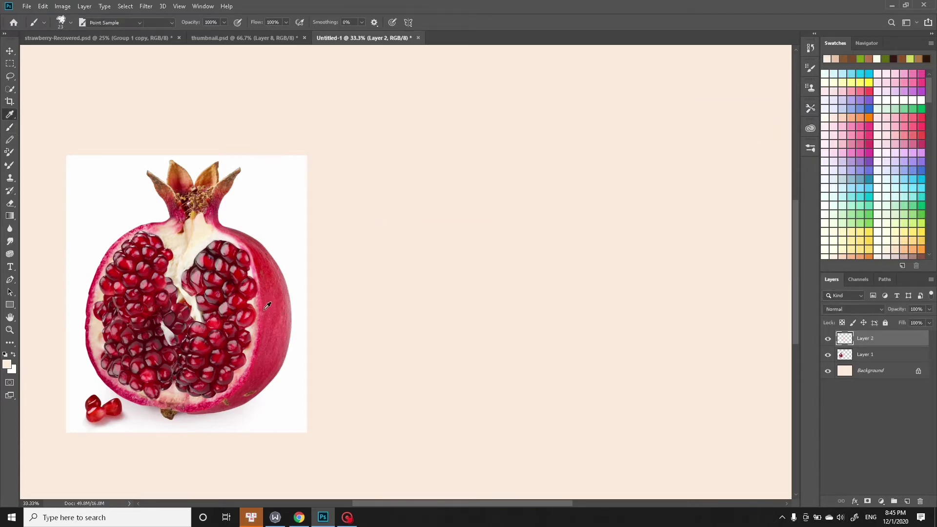
{"action": "left_click", "coordinate": [292, 309], "text": "alt"}
{"action": "key", "text": "ctrl+z"}
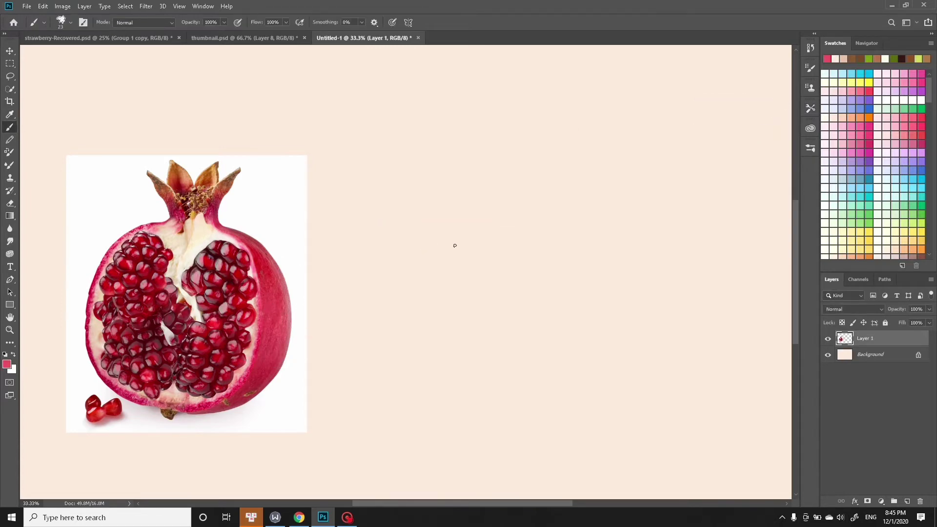
{"action": "key", "text": "ctrl+shift+z"}
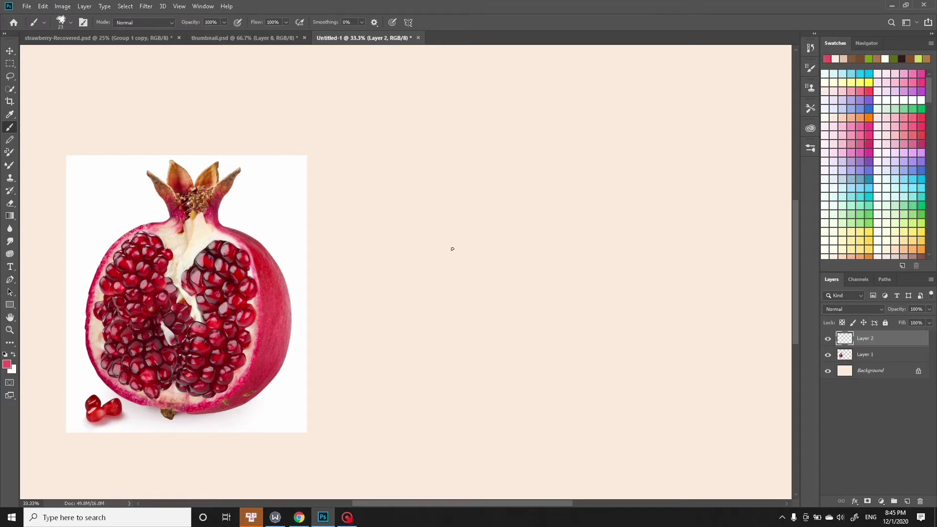
{"action": "key", "text": "ctrl+z"}
{"action": "key", "text": "ctrl+z"}
{"action": "key", "text": "ctrl+shift+z"}
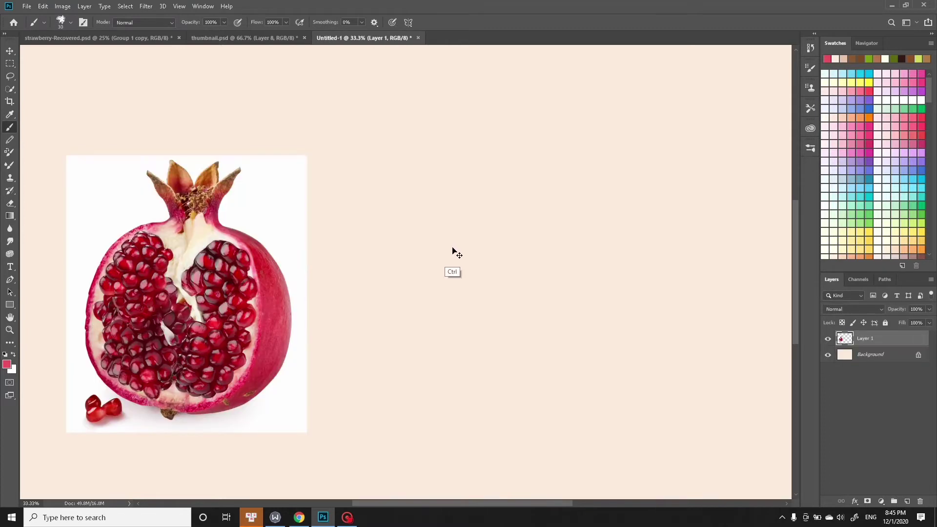
{"action": "key", "text": "ctrl+shift+z"}
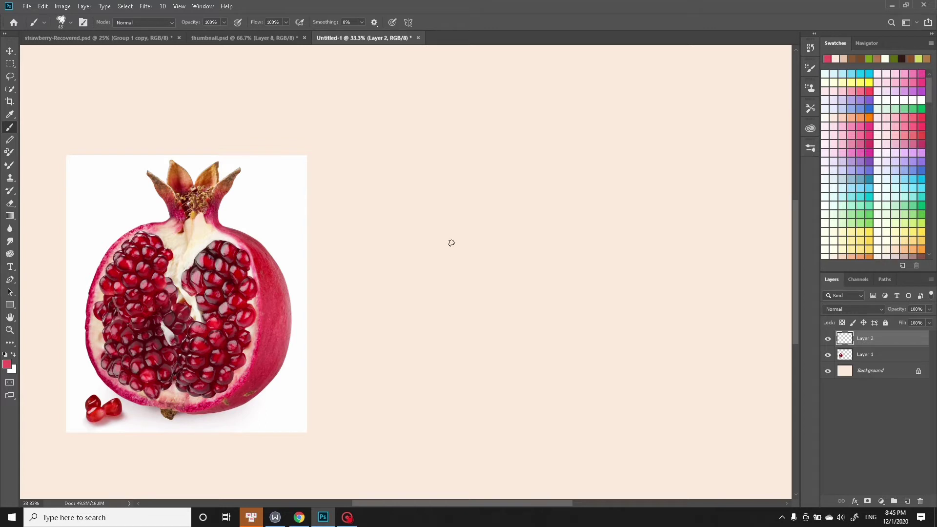
Hand-letter 'HOW TO DRAW' in pink beside the reference photo.
{"action": "mouse_move", "coordinate": [367, 188]}
{"action": "left_mouse_down"}
{"action": "mouse_move", "coordinate": [367, 221]}
{"action": "mouse_move", "coordinate": [383, 203]}
{"action": "mouse_move", "coordinate": [389, 219]}
{"action": "left_mouse_up"}
{"action": "mouse_move", "coordinate": [402, 191]}
{"action": "left_mouse_down"}
{"action": "mouse_move", "coordinate": [478, 188]}
{"action": "mouse_move", "coordinate": [468, 211]}
{"action": "left_mouse_up"}
{"action": "mouse_move", "coordinate": [491, 186]}
{"action": "left_mouse_down"}
{"action": "mouse_move", "coordinate": [484, 205]}
{"action": "mouse_move", "coordinate": [496, 187]}
{"action": "mouse_move", "coordinate": [513, 213]}
{"action": "left_mouse_up"}
{"action": "mouse_move", "coordinate": [515, 185]}
{"action": "left_mouse_down"}
{"action": "mouse_move", "coordinate": [518, 211]}
{"action": "mouse_move", "coordinate": [539, 212]}
{"action": "left_mouse_up"}
{"action": "mouse_move", "coordinate": [539, 188]}
{"action": "left_mouse_down"}
{"action": "mouse_move", "coordinate": [555, 209]}
{"action": "mouse_move", "coordinate": [584, 213]}
{"action": "mouse_move", "coordinate": [574, 199]}
{"action": "left_mouse_up"}
{"action": "mouse_move", "coordinate": [582, 188]}
{"action": "left_mouse_down"}
{"action": "mouse_move", "coordinate": [605, 207]}
{"action": "mouse_move", "coordinate": [624, 185]}
{"action": "left_mouse_up"}
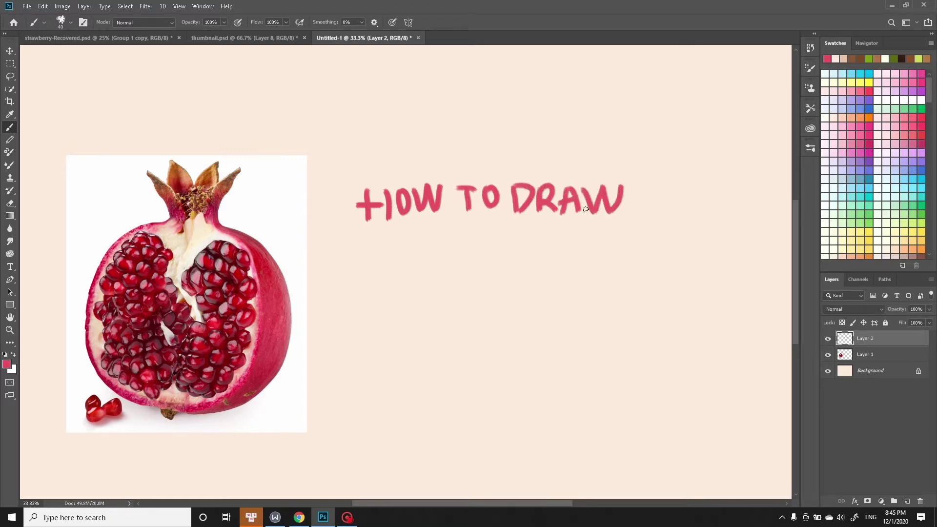
Sample a dark red from the seeds and letter 'POmegranate' below the first line.
{"action": "key", "text": "i"}
{"action": "left_click", "coordinate": [216, 288]}
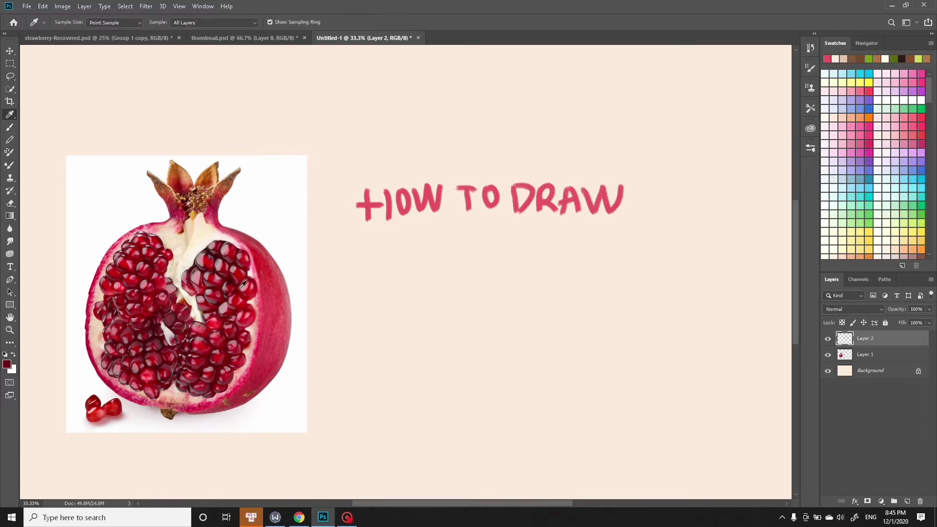
{"action": "key", "text": "b"}
{"action": "mouse_move", "coordinate": [358, 247]}
{"action": "left_mouse_down"}
{"action": "mouse_move", "coordinate": [358, 297]}
{"action": "mouse_move", "coordinate": [365, 274]}
{"action": "left_mouse_up"}
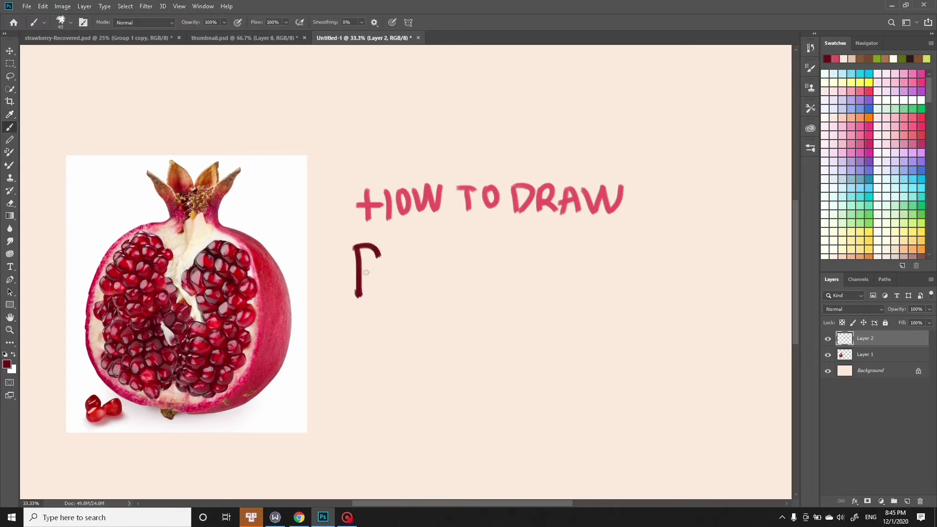
{"action": "mouse_move", "coordinate": [400, 246]}
{"action": "left_mouse_down"}
{"action": "mouse_move", "coordinate": [415, 273]}
{"action": "mouse_move", "coordinate": [408, 246]}
{"action": "mouse_move", "coordinate": [452, 286]}
{"action": "mouse_move", "coordinate": [479, 264]}
{"action": "mouse_move", "coordinate": [522, 291]}
{"action": "mouse_move", "coordinate": [556, 263]}
{"action": "mouse_move", "coordinate": [542, 308]}
{"action": "mouse_move", "coordinate": [593, 259]}
{"action": "mouse_move", "coordinate": [617, 285]}
{"action": "mouse_move", "coordinate": [652, 288]}
{"action": "mouse_move", "coordinate": [665, 271]}
{"action": "mouse_move", "coordinate": [685, 292]}
{"action": "left_mouse_up"}
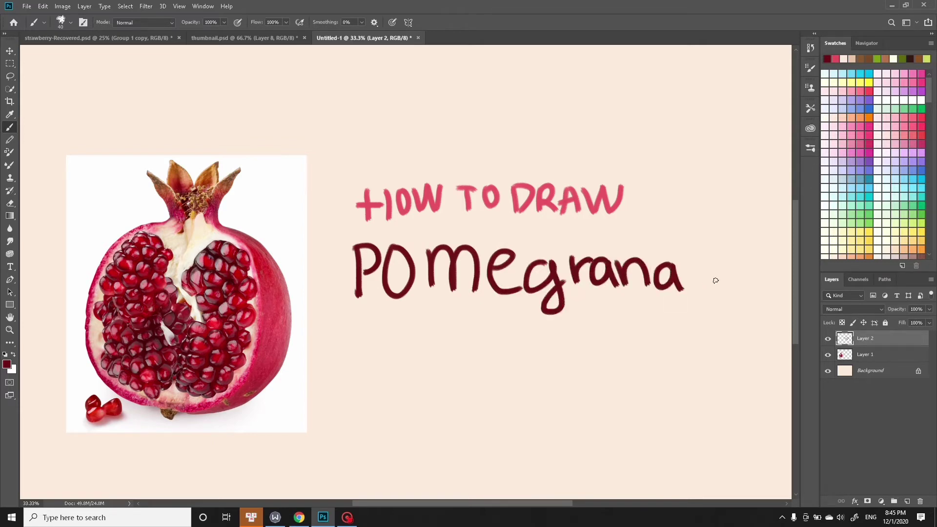
{"action": "mouse_move", "coordinate": [696, 243]}
{"action": "left_mouse_down"}
{"action": "mouse_move", "coordinate": [701, 289]}
{"action": "mouse_move", "coordinate": [717, 258]}
{"action": "mouse_move", "coordinate": [749, 279]}
{"action": "left_mouse_up"}
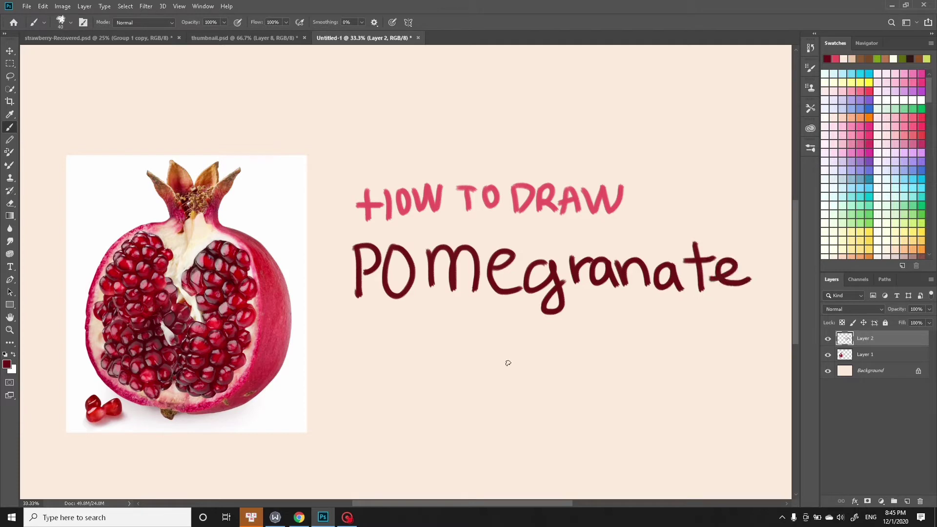
{"action": "left_click_drag", "start_coordinate": [508, 363], "coordinate": [514, 399]}
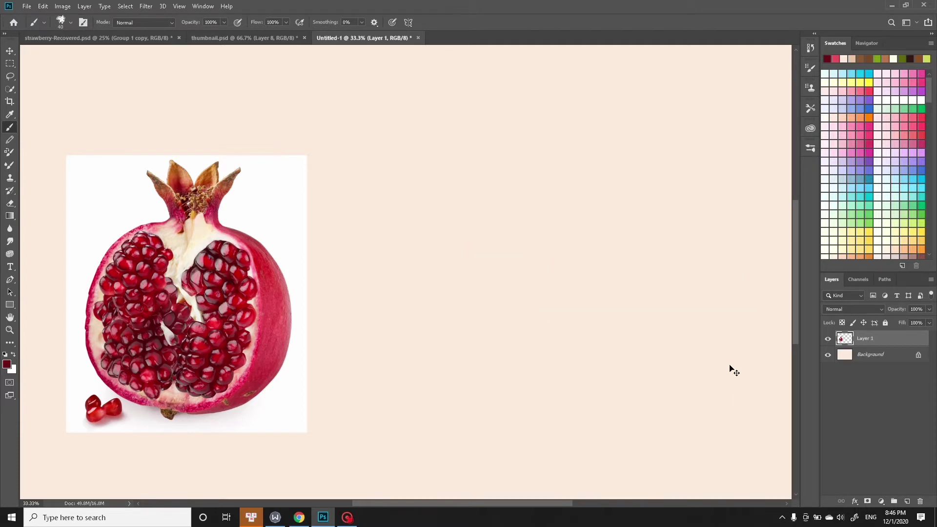
Add a new layer and move the pomegranate photo to the canvas centre.
{"action": "key", "text": "ctrl+shift+n"}
{"action": "key", "text": "Return"}
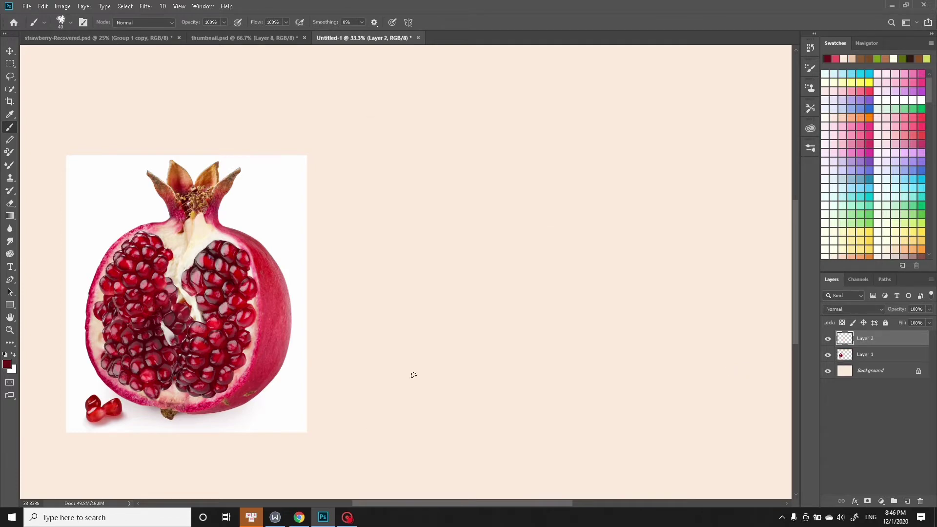
{"action": "key", "text": "v"}
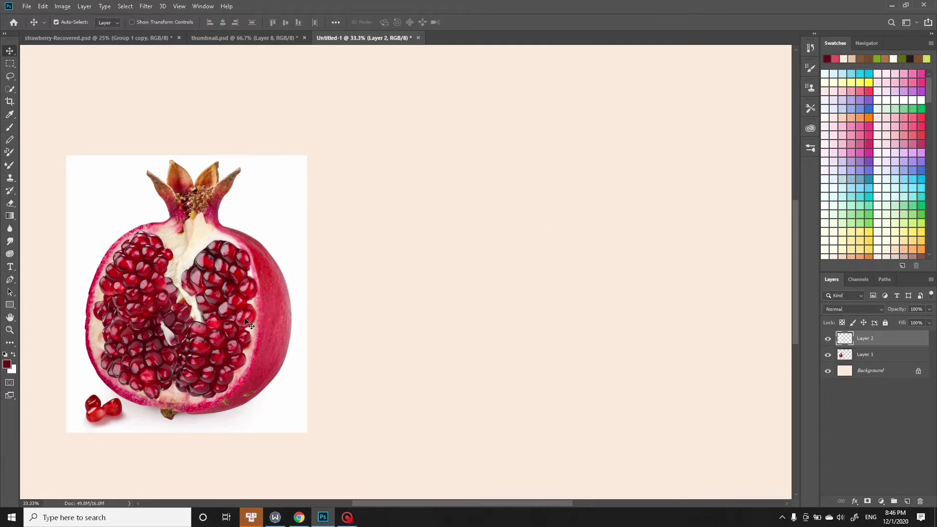
{"action": "left_click_drag", "start_coordinate": [251, 344], "coordinate": [500, 351]}
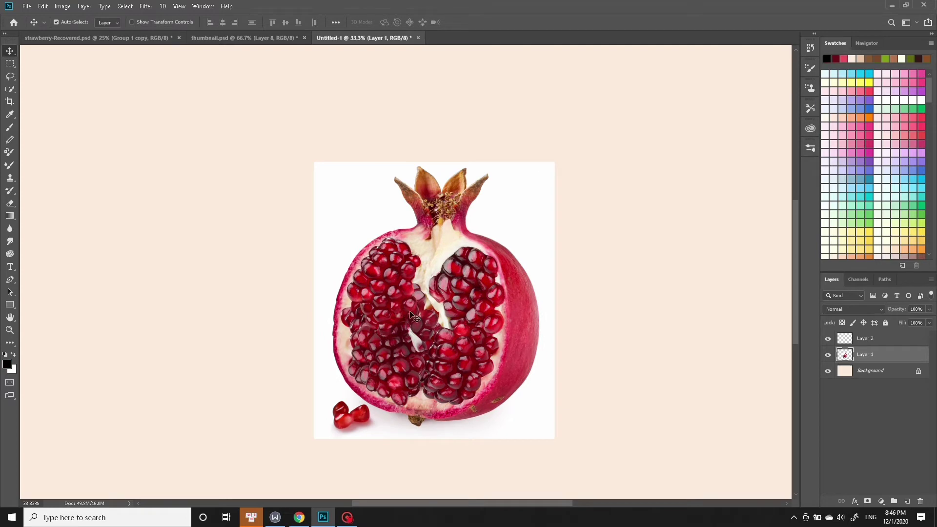
{"action": "key", "text": "b"}
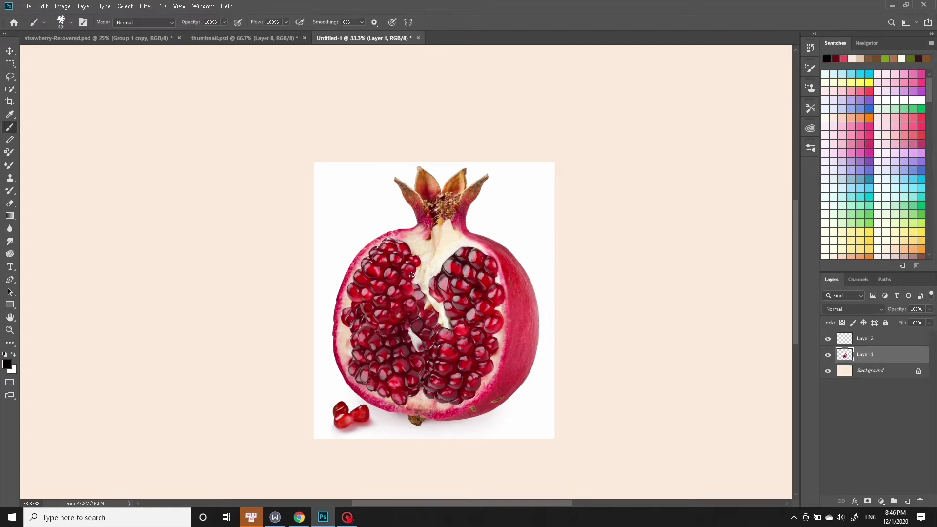
Trace black outlines around the pomegranate's body, crown tips and inner rind edge.
{"action": "mouse_move", "coordinate": [419, 225]}
{"action": "left_mouse_down"}
{"action": "mouse_move", "coordinate": [474, 417]}
{"action": "mouse_move", "coordinate": [414, 222]}
{"action": "mouse_move", "coordinate": [405, 223]}
{"action": "left_mouse_up"}
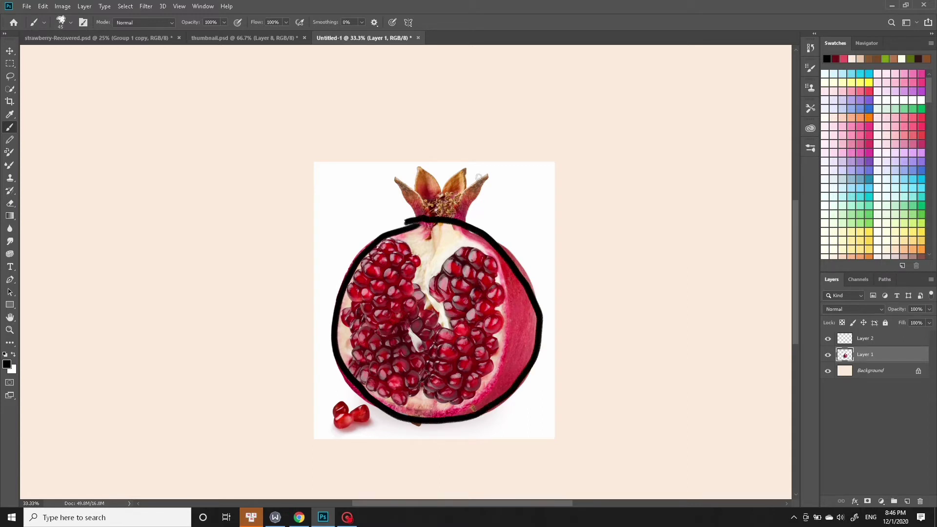
{"action": "mouse_move", "coordinate": [479, 178]}
{"action": "left_mouse_down"}
{"action": "mouse_move", "coordinate": [466, 224]}
{"action": "mouse_move", "coordinate": [433, 216]}
{"action": "mouse_move", "coordinate": [441, 191]}
{"action": "mouse_move", "coordinate": [456, 200]}
{"action": "left_mouse_up"}
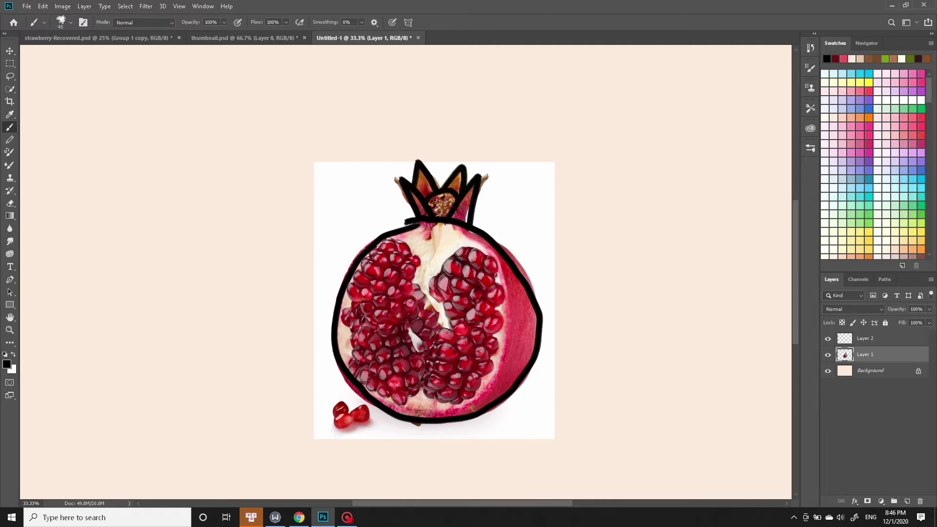
{"action": "mouse_move", "coordinate": [473, 241]}
{"action": "left_mouse_down"}
{"action": "mouse_move", "coordinate": [501, 269]}
{"action": "mouse_move", "coordinate": [508, 393]}
{"action": "mouse_move", "coordinate": [441, 431]}
{"action": "left_mouse_up"}
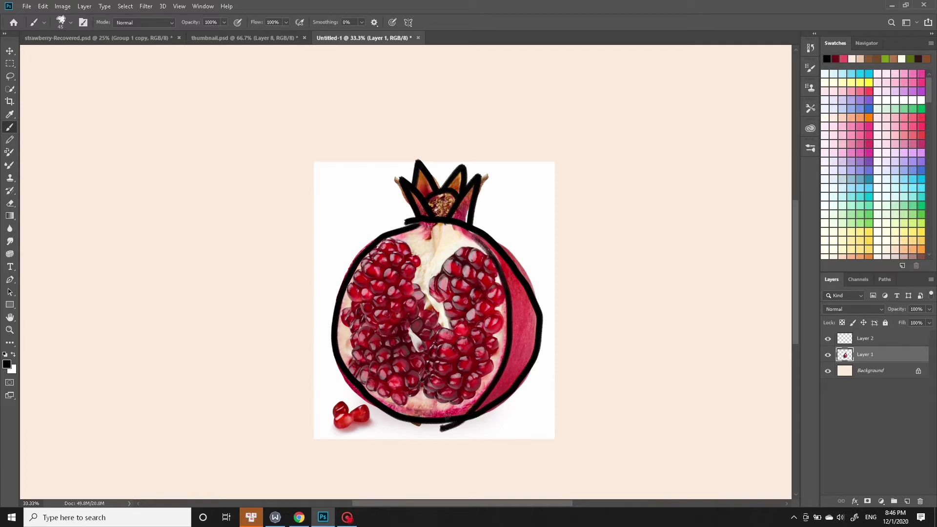
{"action": "key", "text": "ctrl+z"}
{"action": "mouse_move", "coordinate": [482, 236]}
{"action": "left_mouse_down"}
{"action": "mouse_move", "coordinate": [505, 320]}
{"action": "mouse_move", "coordinate": [488, 381]}
{"action": "mouse_move", "coordinate": [439, 416]}
{"action": "left_mouse_up"}
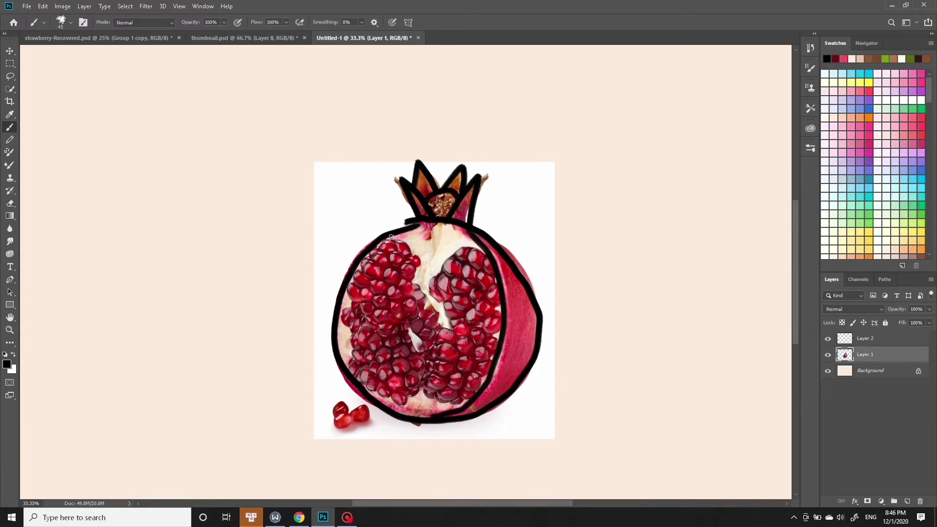
Circle a few seeds in black, then undo the seed circles.
{"action": "mouse_move", "coordinate": [404, 255]}
{"action": "left_mouse_down"}
{"action": "mouse_move", "coordinate": [384, 260]}
{"action": "mouse_move", "coordinate": [386, 277]}
{"action": "mouse_move", "coordinate": [411, 257]}
{"action": "left_mouse_up"}
{"action": "key", "text": "ctrl+z"}
{"action": "left_click_drag", "start_coordinate": [395, 299], "coordinate": [366, 292]}
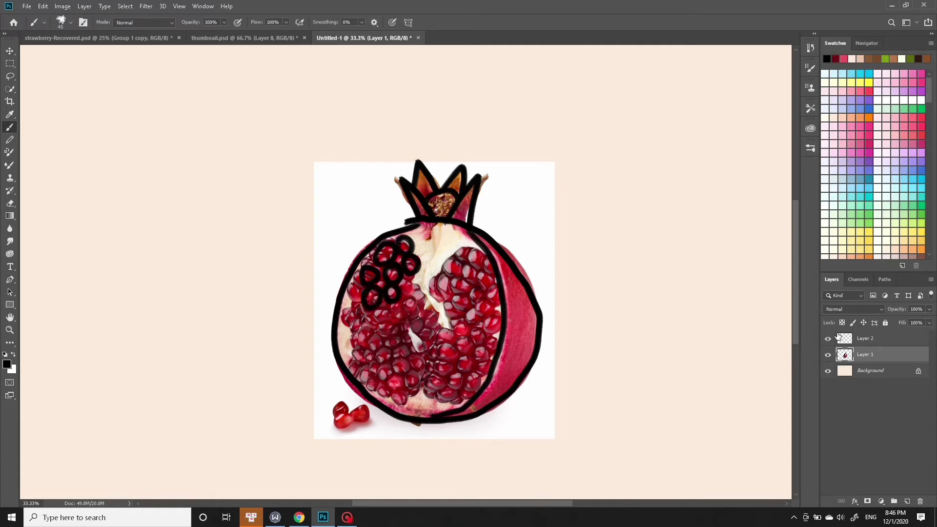
{"action": "key", "text": "ctrl+z"}
{"action": "key", "text": "ctrl+z"}
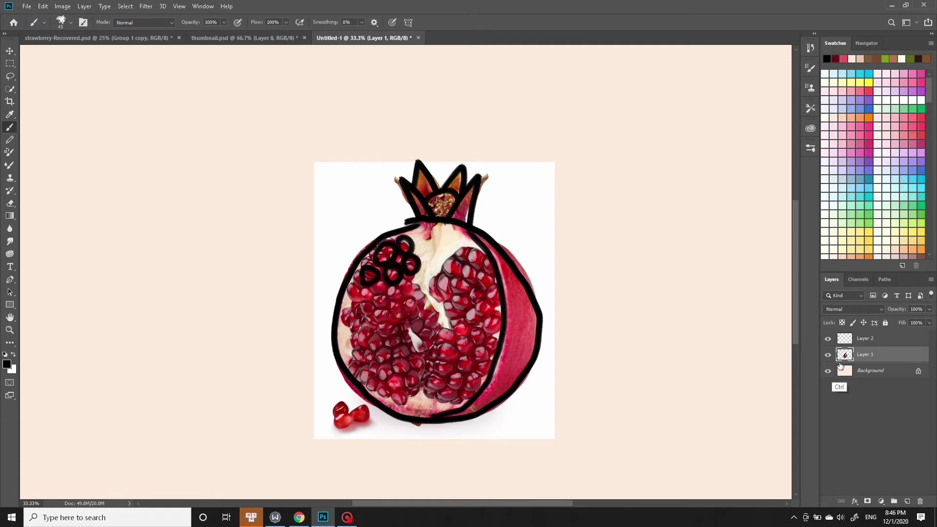
{"action": "key", "text": "ctrl+z"}
{"action": "key", "text": "ctrl+z"}
{"action": "key", "text": "ctrl+z"}
{"action": "key", "text": "ctrl+z"}
{"action": "key", "text": "ctrl+z"}
{"action": "key", "text": "ctrl+z"}
{"action": "key", "text": "ctrl+z"}
{"action": "key", "text": "ctrl+z"}
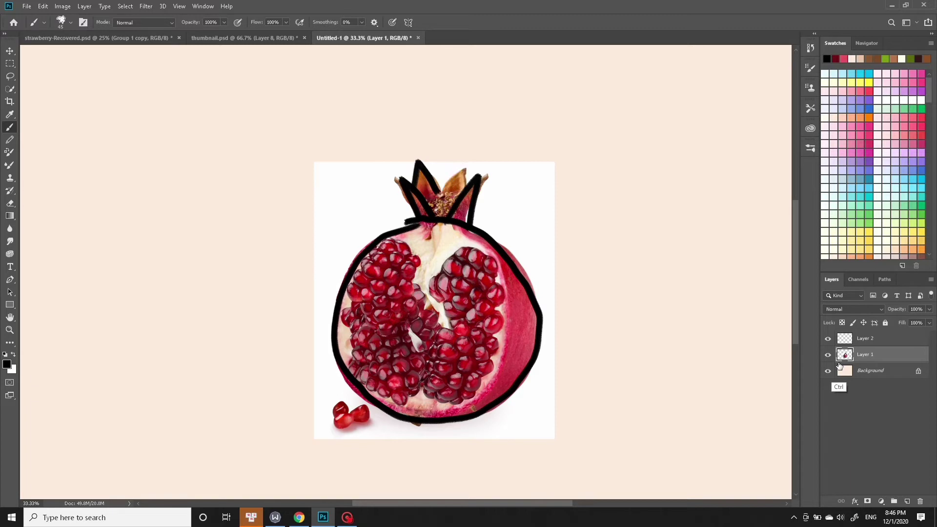
{"action": "key", "text": "ctrl+z"}
{"action": "key", "text": "ctrl+z"}
{"action": "key", "text": "ctrl+z"}
{"action": "key", "text": "ctrl+z"}
{"action": "key", "text": "ctrl+z"}
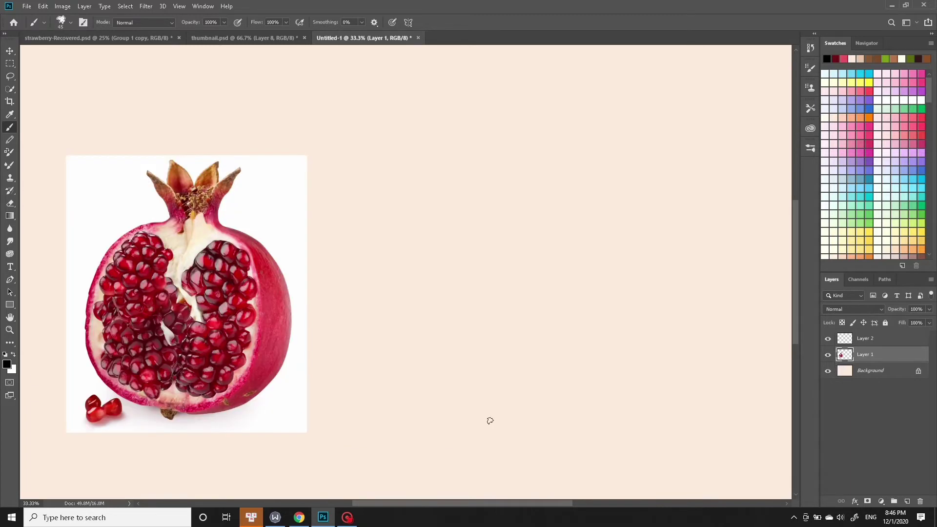
Select the empty upper layer and sample a deep red from the rind.
{"action": "left_click", "coordinate": [862, 340]}
{"action": "key", "text": "i"}
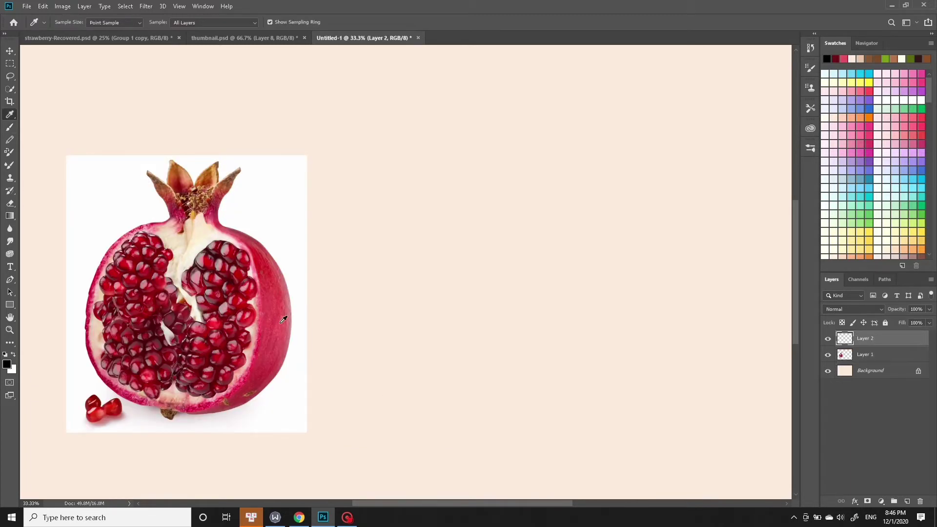
{"action": "left_click", "coordinate": [282, 320]}
{"action": "left_click", "coordinate": [254, 250]}
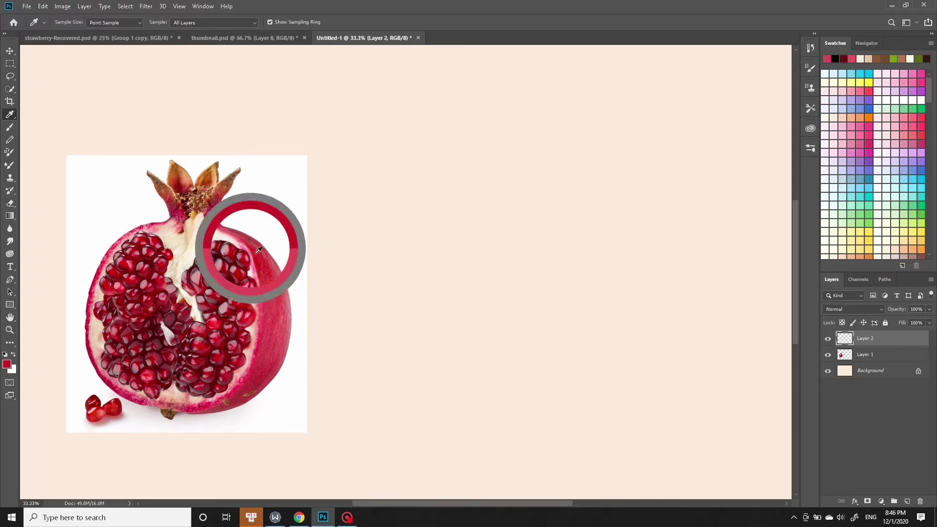
{"action": "key", "text": "b"}
Choose the textured 30 px brush preset and enlarge it.
{"action": "right_click", "coordinate": [495, 299]}
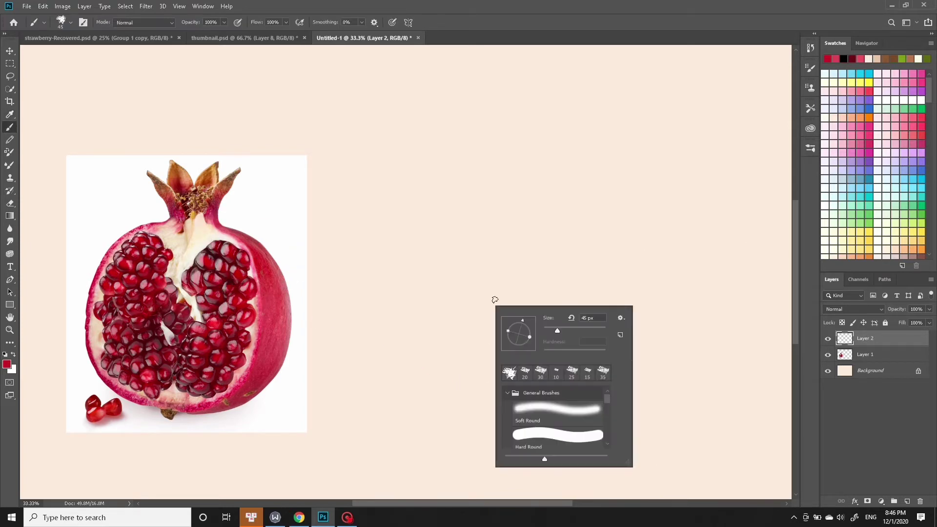
{"action": "left_click", "coordinate": [540, 373]}
{"action": "left_click", "coordinate": [544, 293]}
{"action": "right_click", "coordinate": [544, 304]}
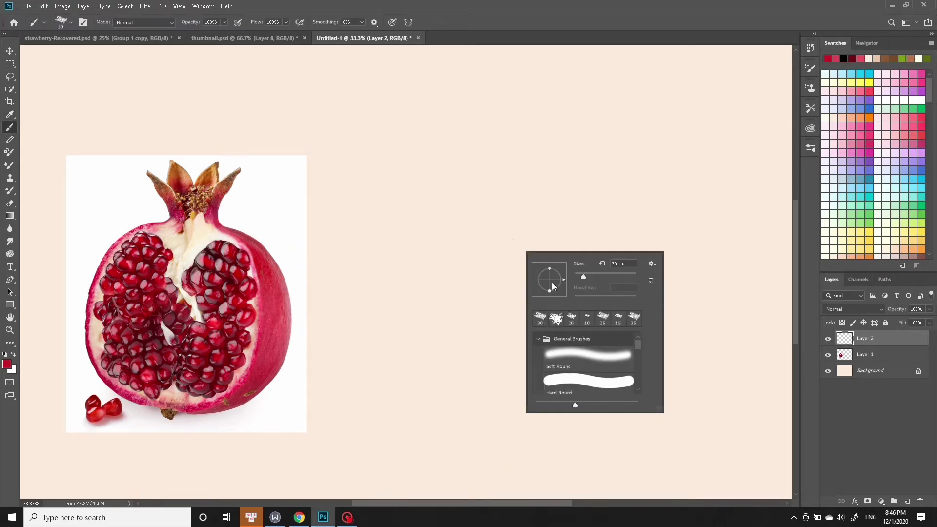
{"action": "left_click", "coordinate": [609, 275]}
Scribble-fill a large red pomegranate body, covering leftover white specks.
{"action": "left_click_drag", "start_coordinate": [524, 203], "coordinate": [410, 300]}
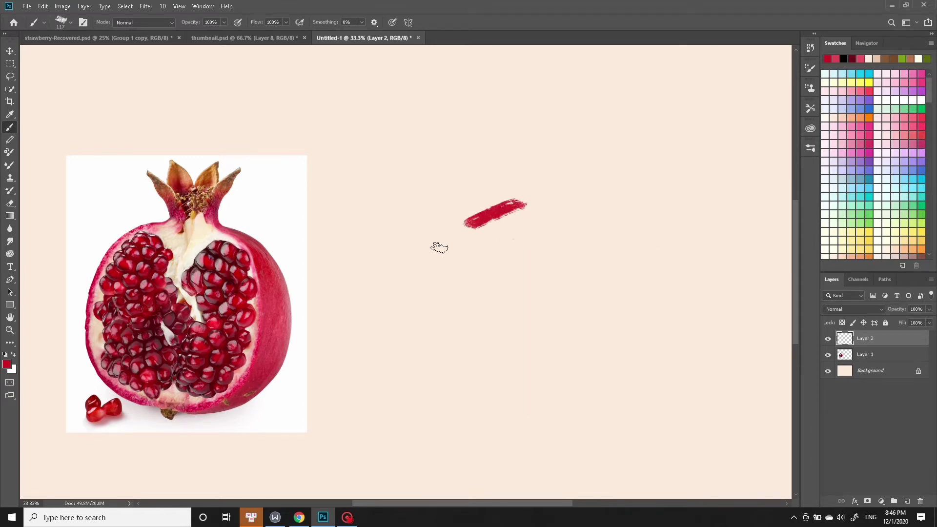
{"action": "mouse_move", "coordinate": [420, 337]}
{"action": "left_mouse_down"}
{"action": "mouse_move", "coordinate": [659, 282]}
{"action": "mouse_move", "coordinate": [436, 287]}
{"action": "mouse_move", "coordinate": [527, 270]}
{"action": "mouse_move", "coordinate": [443, 326]}
{"action": "mouse_move", "coordinate": [493, 259]}
{"action": "mouse_move", "coordinate": [470, 272]}
{"action": "mouse_move", "coordinate": [488, 230]}
{"action": "mouse_move", "coordinate": [459, 247]}
{"action": "mouse_move", "coordinate": [508, 268]}
{"action": "mouse_move", "coordinate": [493, 258]}
{"action": "mouse_move", "coordinate": [586, 217]}
{"action": "mouse_move", "coordinate": [508, 215]}
{"action": "mouse_move", "coordinate": [586, 222]}
{"action": "mouse_move", "coordinate": [568, 262]}
{"action": "mouse_move", "coordinate": [593, 217]}
{"action": "mouse_move", "coordinate": [617, 330]}
{"action": "mouse_move", "coordinate": [586, 383]}
{"action": "mouse_move", "coordinate": [652, 326]}
{"action": "mouse_move", "coordinate": [630, 386]}
{"action": "mouse_move", "coordinate": [552, 415]}
{"action": "mouse_move", "coordinate": [529, 409]}
{"action": "mouse_move", "coordinate": [622, 276]}
{"action": "mouse_move", "coordinate": [586, 314]}
{"action": "mouse_move", "coordinate": [595, 239]}
{"action": "mouse_move", "coordinate": [564, 364]}
{"action": "mouse_move", "coordinate": [513, 360]}
{"action": "mouse_move", "coordinate": [554, 253]}
{"action": "mouse_move", "coordinate": [544, 240]}
{"action": "mouse_move", "coordinate": [464, 312]}
{"action": "mouse_move", "coordinate": [442, 354]}
{"action": "mouse_move", "coordinate": [495, 398]}
{"action": "mouse_move", "coordinate": [456, 372]}
{"action": "mouse_move", "coordinate": [493, 354]}
{"action": "mouse_move", "coordinate": [471, 366]}
{"action": "mouse_move", "coordinate": [500, 393]}
{"action": "mouse_move", "coordinate": [510, 373]}
{"action": "mouse_move", "coordinate": [532, 391]}
{"action": "mouse_move", "coordinate": [527, 371]}
{"action": "mouse_move", "coordinate": [613, 371]}
{"action": "mouse_move", "coordinate": [615, 362]}
{"action": "mouse_move", "coordinate": [554, 324]}
{"action": "left_mouse_up"}
{"action": "key", "text": "f"}
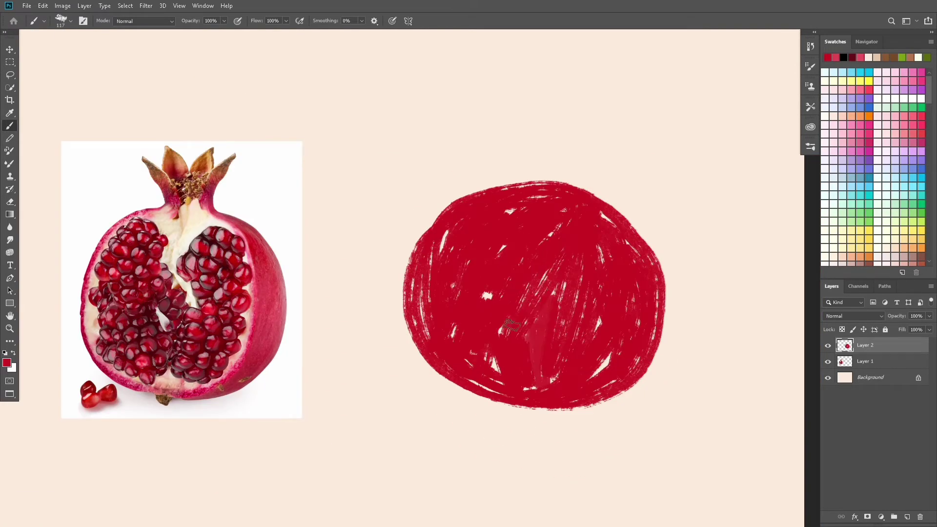
{"action": "left_click_drag", "start_coordinate": [517, 326], "coordinate": [482, 329]}
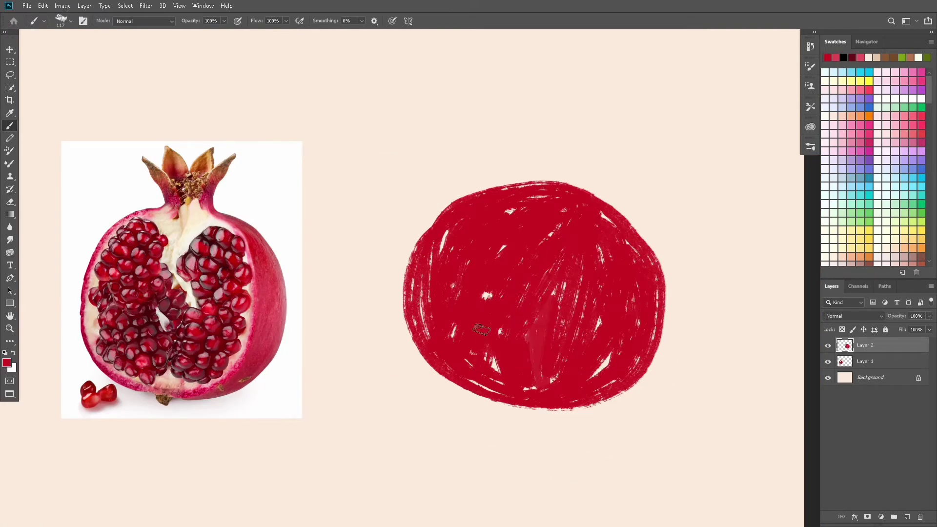
{"action": "left_click_drag", "start_coordinate": [602, 352], "coordinate": [605, 370]}
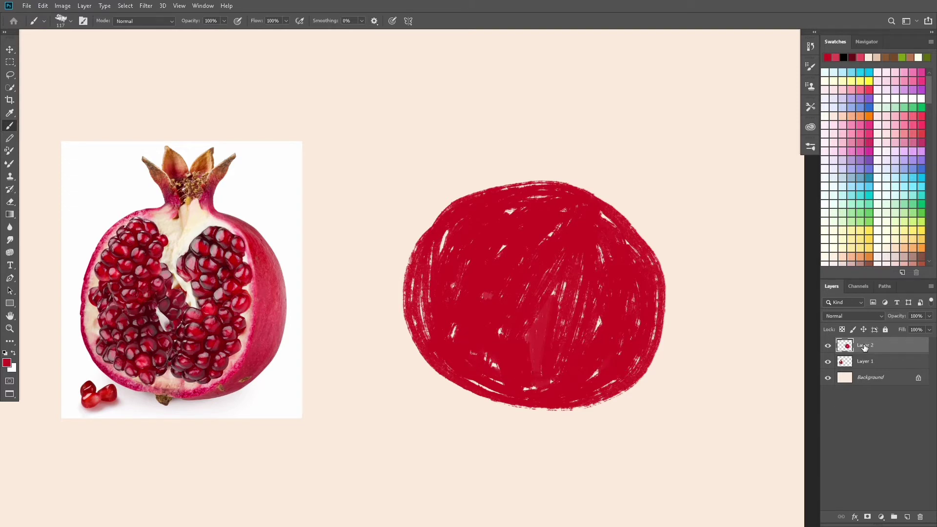
On a new layer with a 100 px brush, paint two curved red crown leaves atop the body.
{"action": "key", "text": "ctrl+shift+n"}
{"action": "key", "text": "Return"}
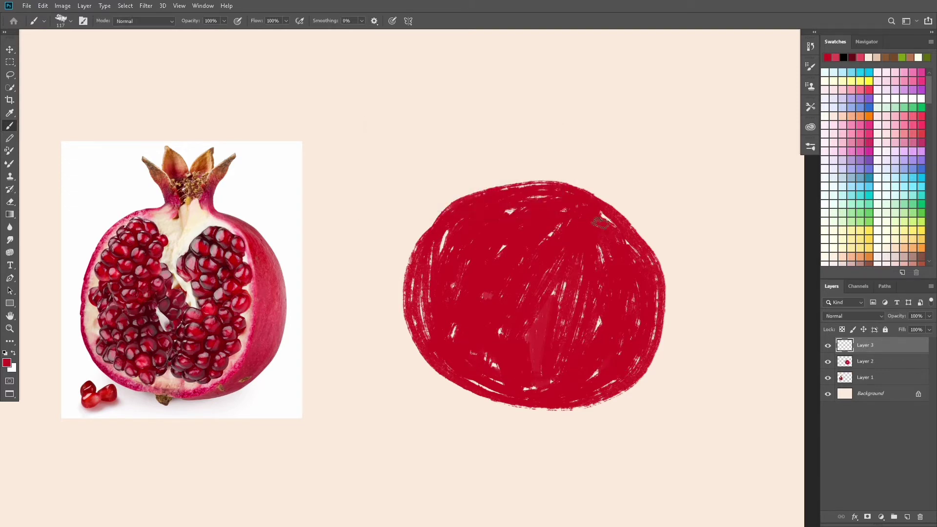
{"action": "key", "text": "bracketleft"}
{"action": "mouse_move", "coordinate": [598, 204]}
{"action": "left_mouse_down"}
{"action": "mouse_move", "coordinate": [638, 140]}
{"action": "mouse_move", "coordinate": [613, 215]}
{"action": "mouse_move", "coordinate": [620, 173]}
{"action": "mouse_move", "coordinate": [670, 146]}
{"action": "mouse_move", "coordinate": [624, 182]}
{"action": "mouse_move", "coordinate": [608, 178]}
{"action": "mouse_move", "coordinate": [596, 208]}
{"action": "mouse_move", "coordinate": [644, 153]}
{"action": "left_mouse_up"}
{"action": "key", "text": "ctrl+z"}
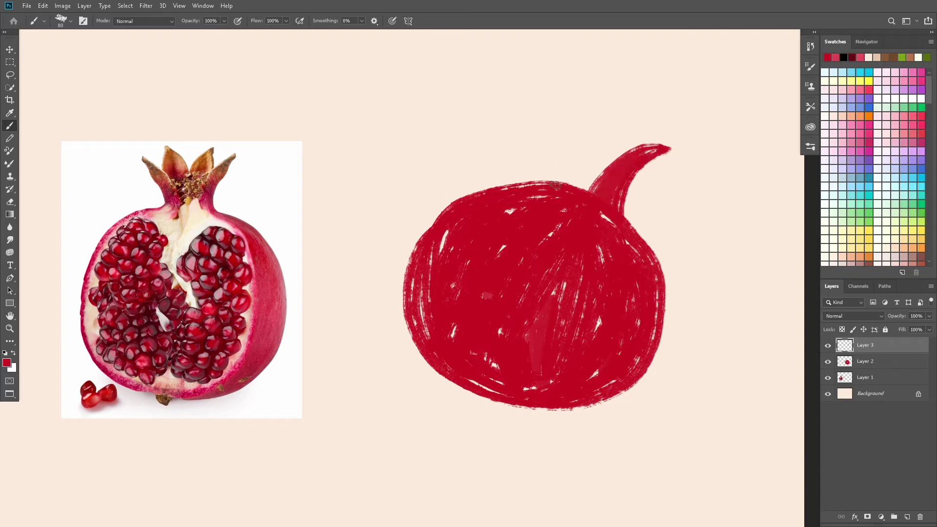
{"action": "mouse_move", "coordinate": [556, 185]}
{"action": "left_mouse_down"}
{"action": "mouse_move", "coordinate": [553, 119]}
{"action": "mouse_move", "coordinate": [569, 180]}
{"action": "mouse_move", "coordinate": [570, 142]}
{"action": "mouse_move", "coordinate": [579, 163]}
{"action": "left_mouse_up"}
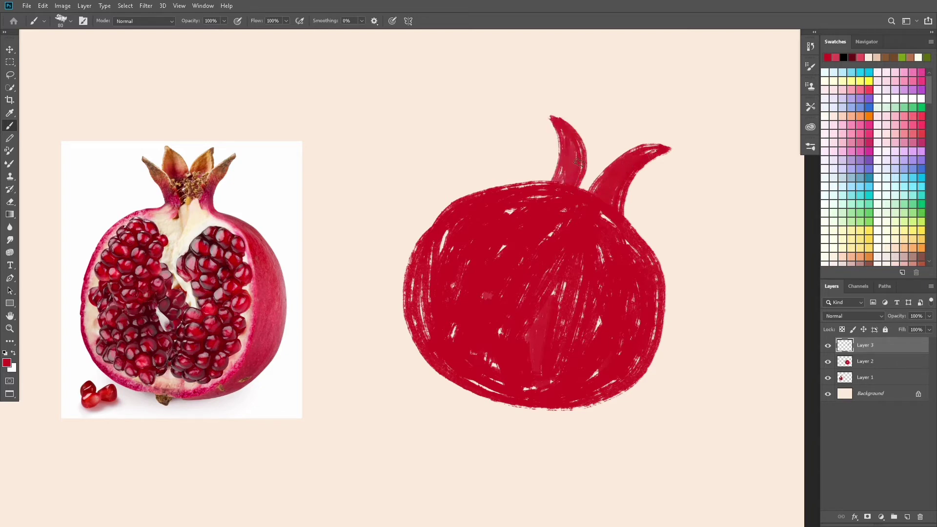
Adjust the red, add a layer above Layer 1, and paint darker middle crown leaves.
{"action": "left_click", "coordinate": [7, 363]}
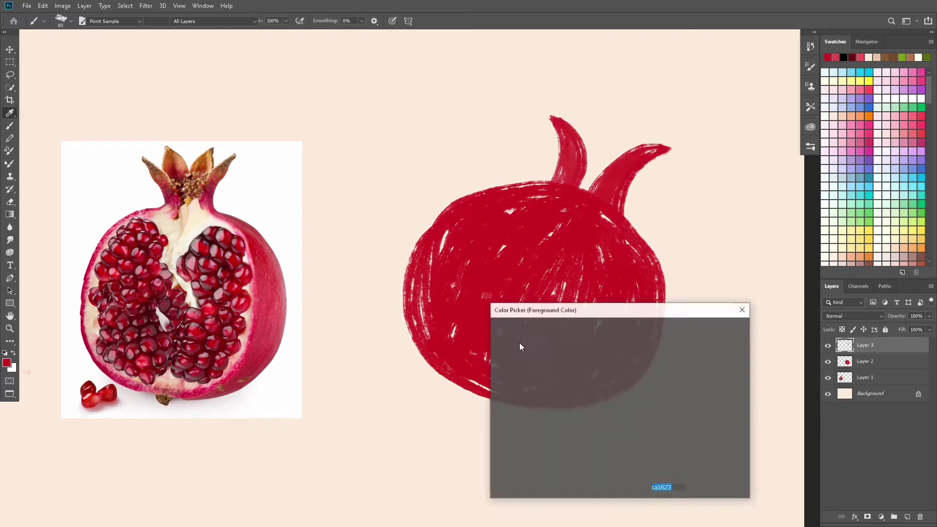
{"action": "left_click", "coordinate": [606, 375]}
{"action": "left_click", "coordinate": [715, 327]}
{"action": "left_click", "coordinate": [894, 367]}
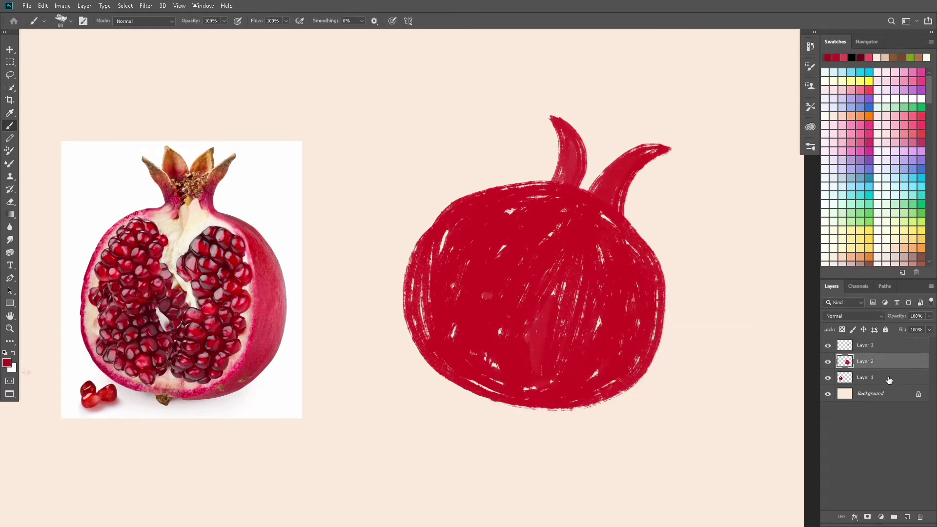
{"action": "key", "text": "ctrl+shift+n"}
{"action": "key", "text": "Return"}
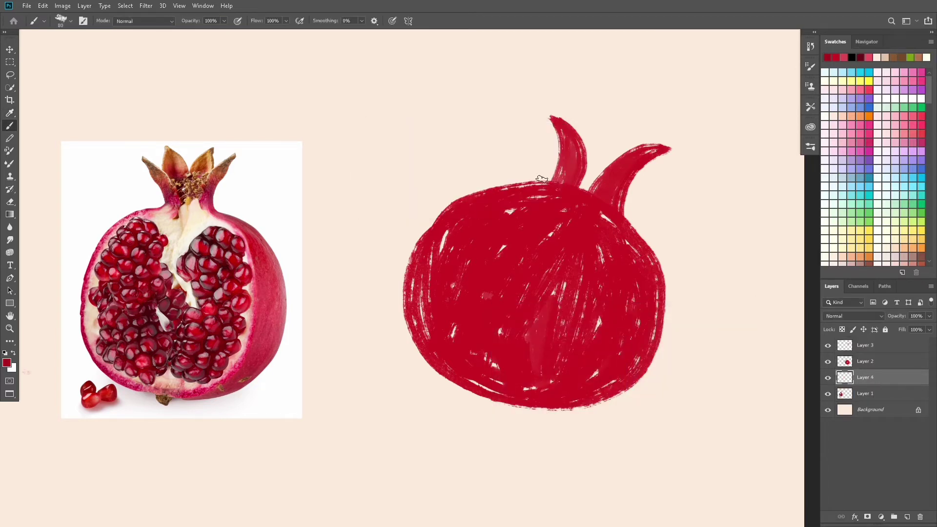
{"action": "mouse_move", "coordinate": [579, 154]}
{"action": "left_mouse_down"}
{"action": "mouse_move", "coordinate": [590, 108]}
{"action": "mouse_move", "coordinate": [593, 161]}
{"action": "mouse_move", "coordinate": [583, 177]}
{"action": "left_mouse_up"}
{"action": "left_click_drag", "start_coordinate": [637, 121], "coordinate": [584, 190]}
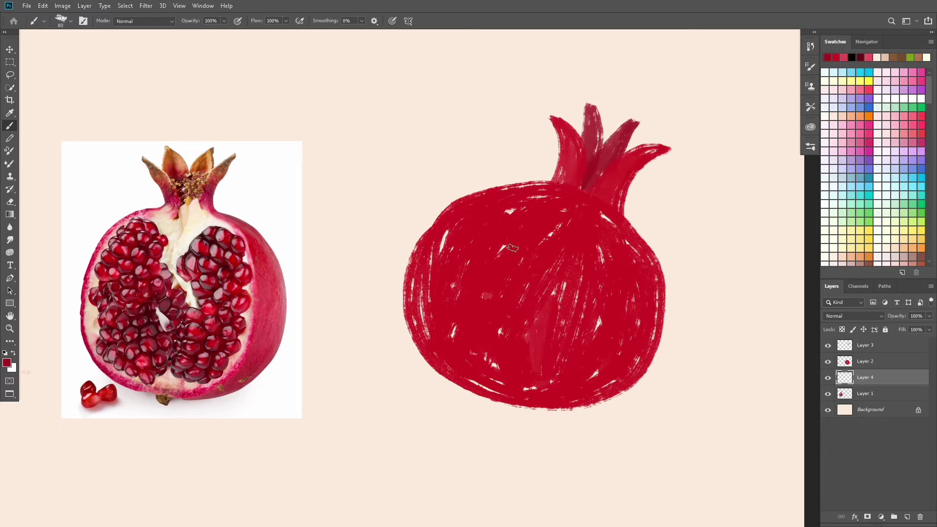
Pick a darker red and shade the right crown leaf.
{"action": "left_click", "coordinate": [7, 363]}
{"action": "left_click", "coordinate": [607, 399]}
{"action": "key", "text": "Return"}
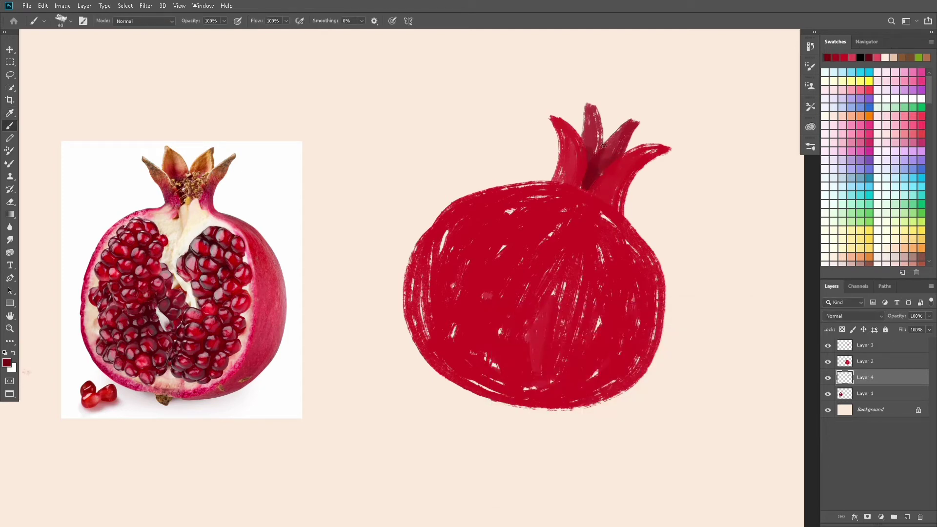
{"action": "left_click_drag", "start_coordinate": [614, 136], "coordinate": [633, 120]}
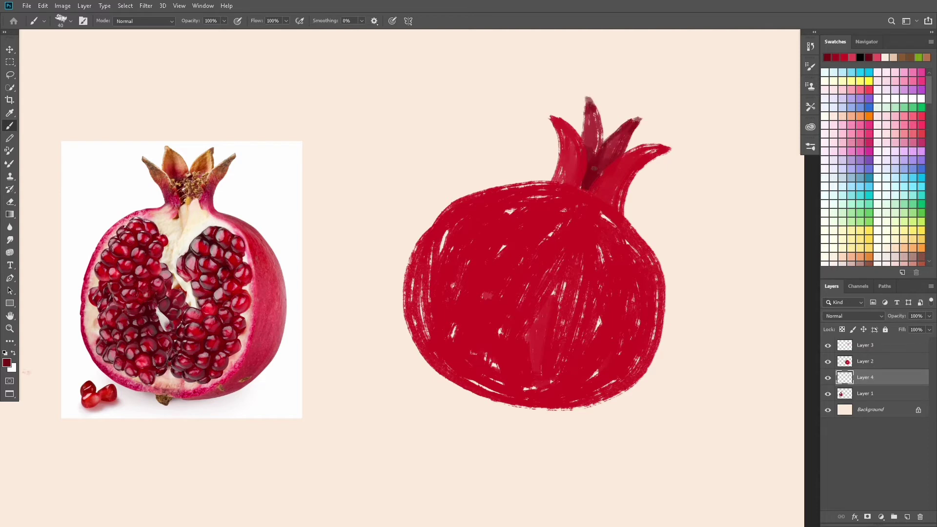
Tint the right crown leaf's tip orange-red on Layer 4.
{"action": "left_click", "coordinate": [8, 365]}
{"action": "left_click", "coordinate": [545, 208]}
{"action": "left_click", "coordinate": [718, 326]}
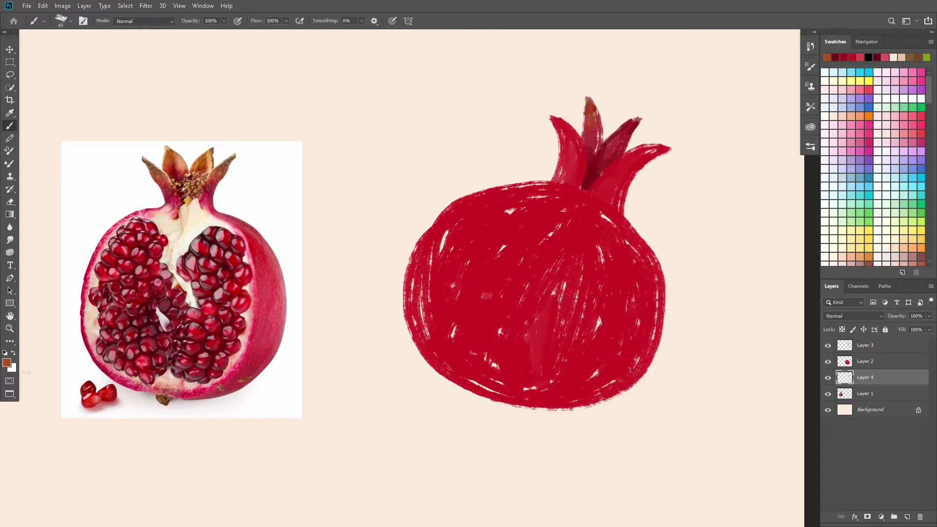
{"action": "left_click_drag", "start_coordinate": [633, 119], "coordinate": [624, 136]}
On Layer 3, paint light orange highlights on both crown leaves.
{"action": "left_click", "coordinate": [875, 349]}
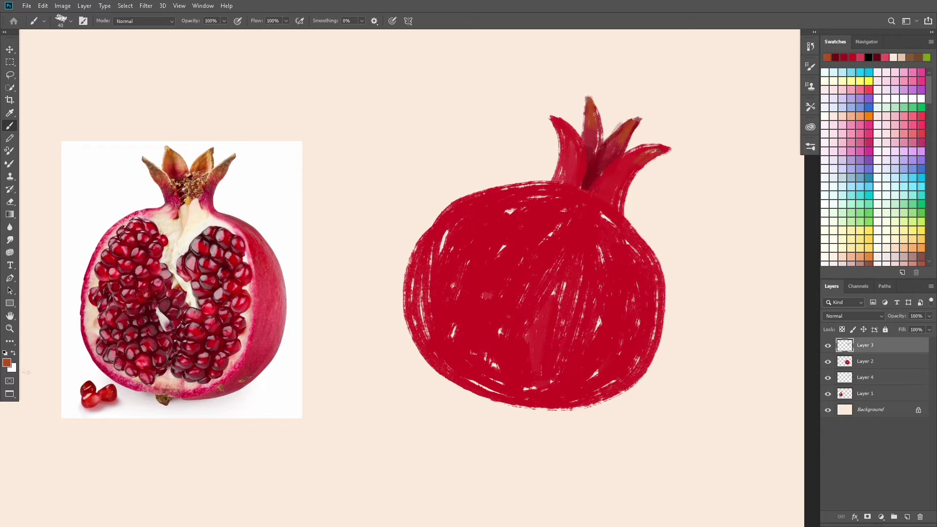
{"action": "left_click", "coordinate": [869, 250]}
{"action": "left_click_drag", "start_coordinate": [636, 166], "coordinate": [664, 152]}
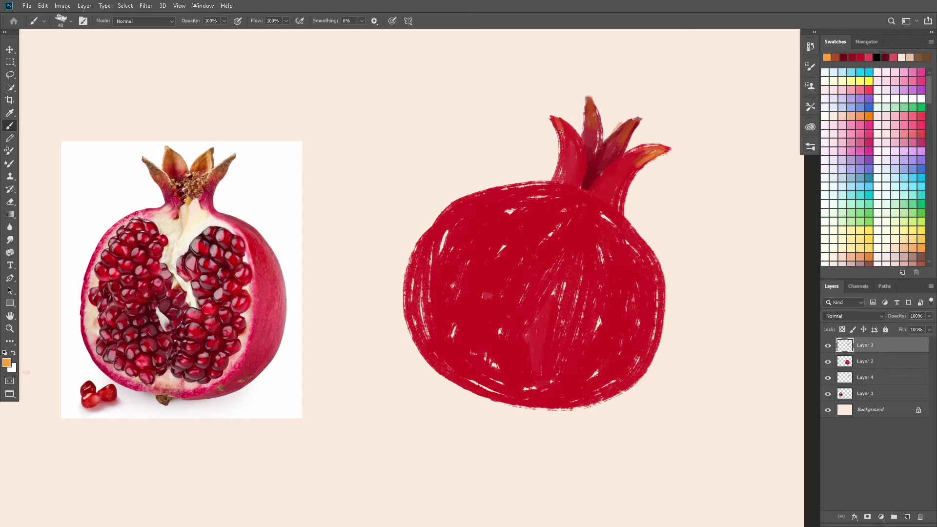
{"action": "left_click_drag", "start_coordinate": [570, 136], "coordinate": [575, 146]}
{"action": "left_click", "coordinate": [592, 186], "text": "alt"}
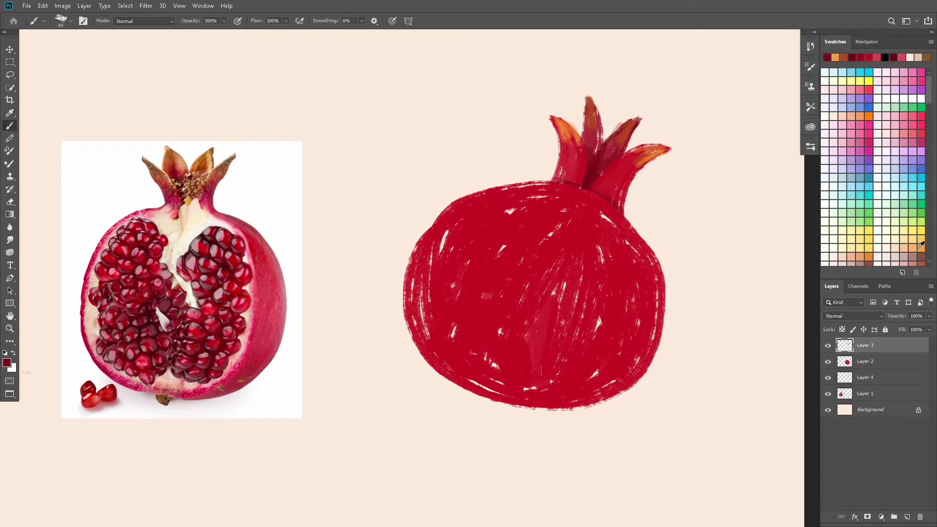
{"action": "left_click", "coordinate": [870, 258]}
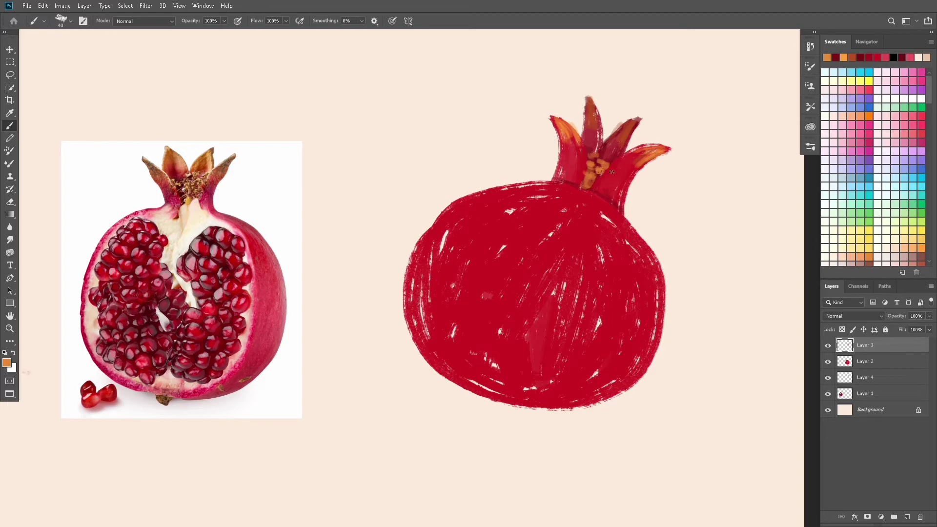
Sample the crown red, add dabs at the crown centre, then choose a darker red.
{"action": "key", "text": "i"}
{"action": "left_click", "coordinate": [610, 192]}
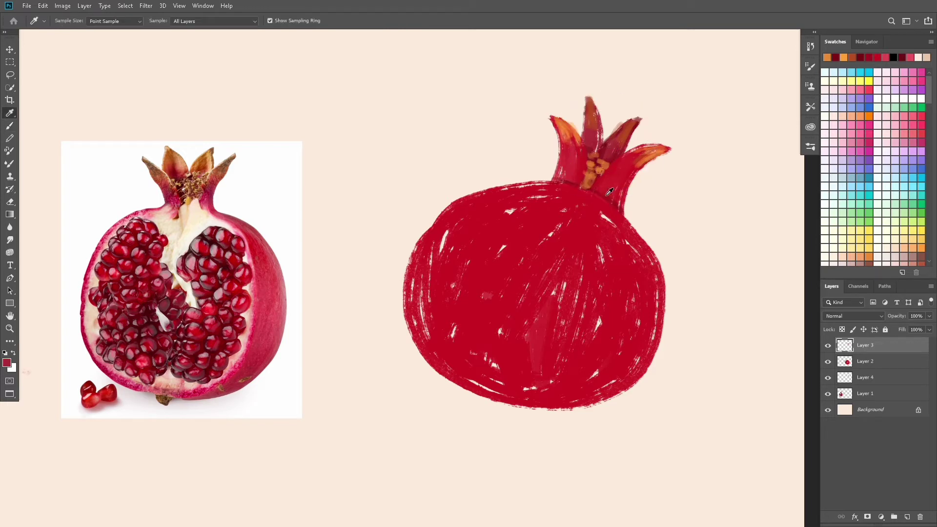
{"action": "key", "text": "b"}
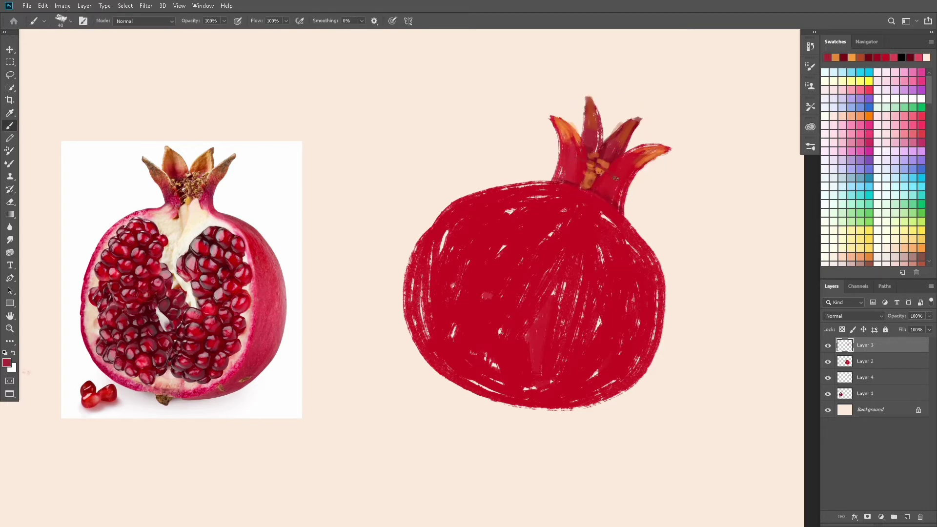
{"action": "left_click_drag", "start_coordinate": [587, 164], "coordinate": [598, 169]}
{"action": "left_click", "coordinate": [7, 363]}
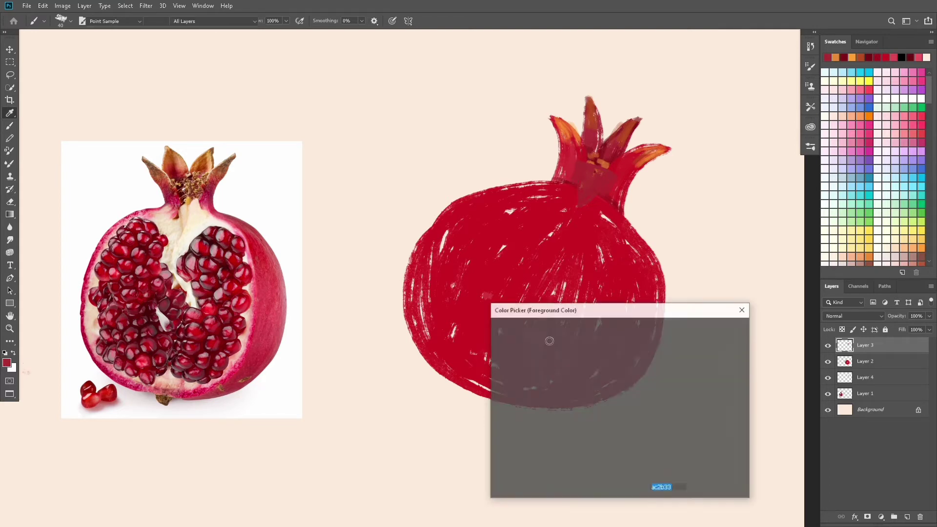
{"action": "left_click", "coordinate": [591, 393]}
{"action": "left_click", "coordinate": [713, 326]}
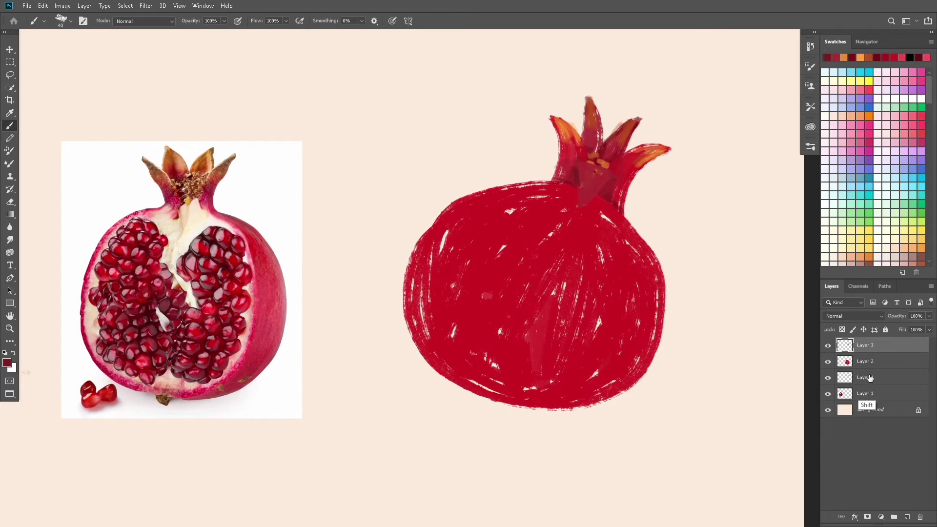
Merge the body and crown layers into one pomegranate and move it up and left.
{"action": "key", "text": "alt+shift+bracketleft"}
{"action": "key", "text": "ctrl+r"}
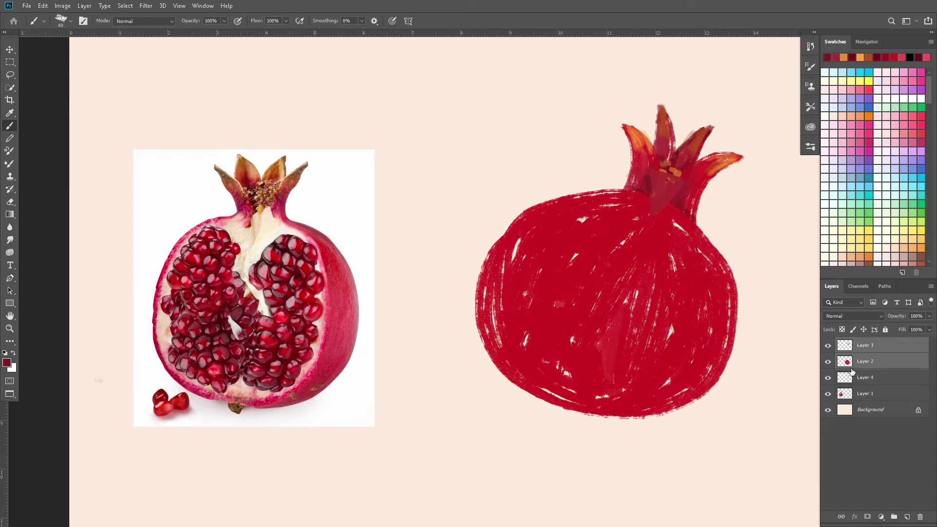
{"action": "key", "text": "ctrl+e"}
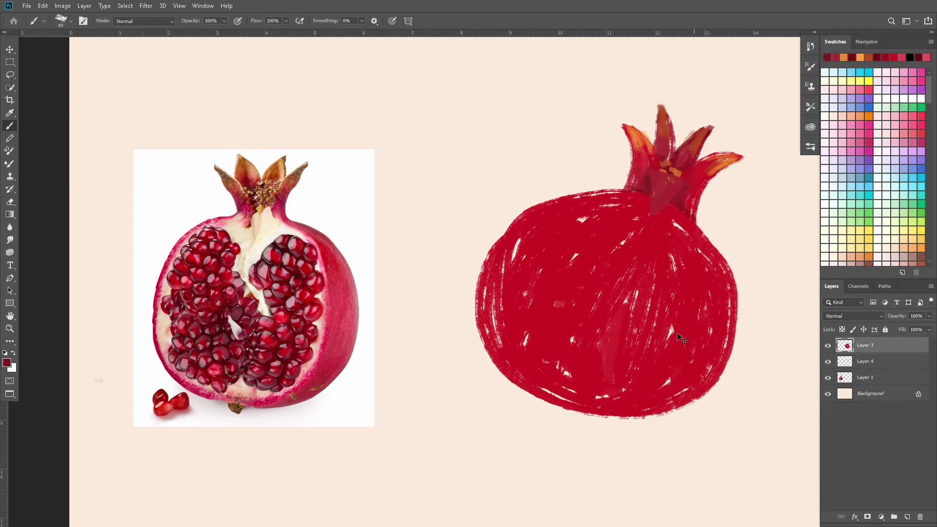
{"action": "key", "text": "v"}
{"action": "left_click_drag", "start_coordinate": [652, 312], "coordinate": [537, 293]}
{"action": "key", "text": "ctrl+z"}
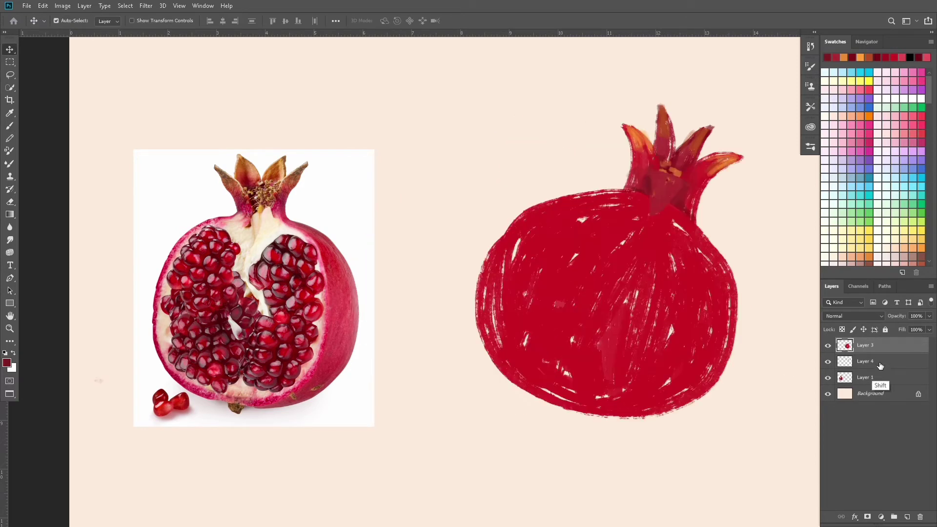
{"action": "left_click", "coordinate": [874, 362], "text": "ctrl"}
{"action": "key", "text": "ctrl+e"}
{"action": "mouse_move", "coordinate": [634, 310]}
{"action": "left_mouse_down"}
{"action": "mouse_move", "coordinate": [274, 180]}
{"action": "mouse_move", "coordinate": [261, 156]}
{"action": "mouse_move", "coordinate": [469, 179]}
{"action": "left_mouse_up"}
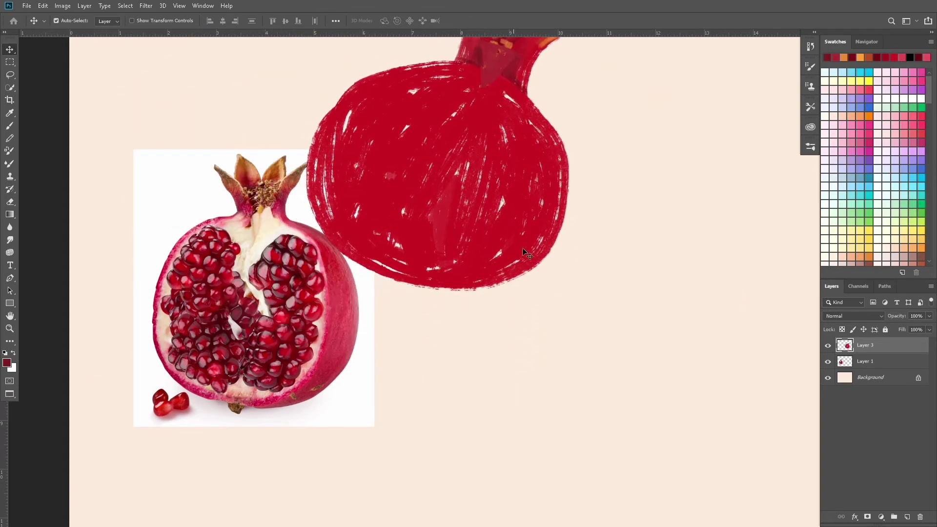
Sample the painted red, add a new empty layer, and hide the first pomegranate.
{"action": "key", "text": "i"}
{"action": "left_click", "coordinate": [498, 240]}
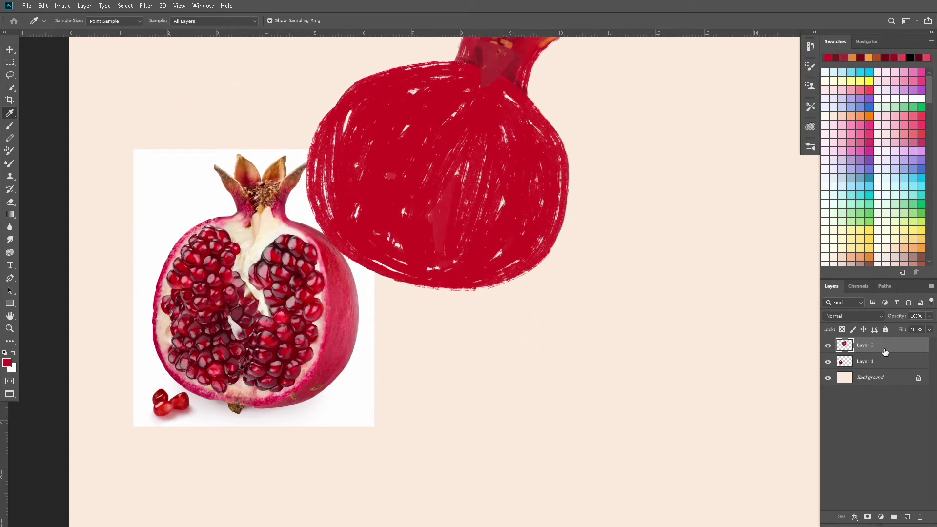
{"action": "key", "text": "ctrl+shift+n"}
{"action": "key", "text": "Return"}
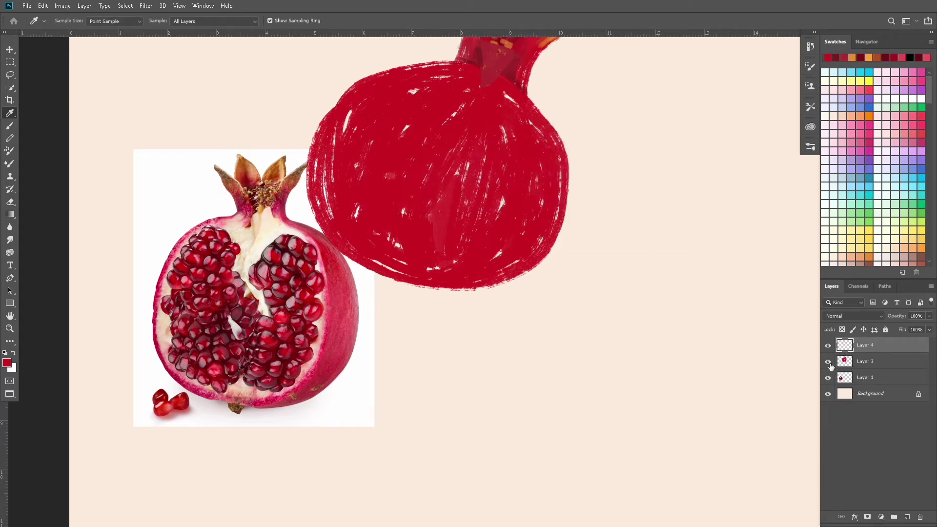
{"action": "left_click", "coordinate": [828, 361]}
{"action": "key", "text": "b"}
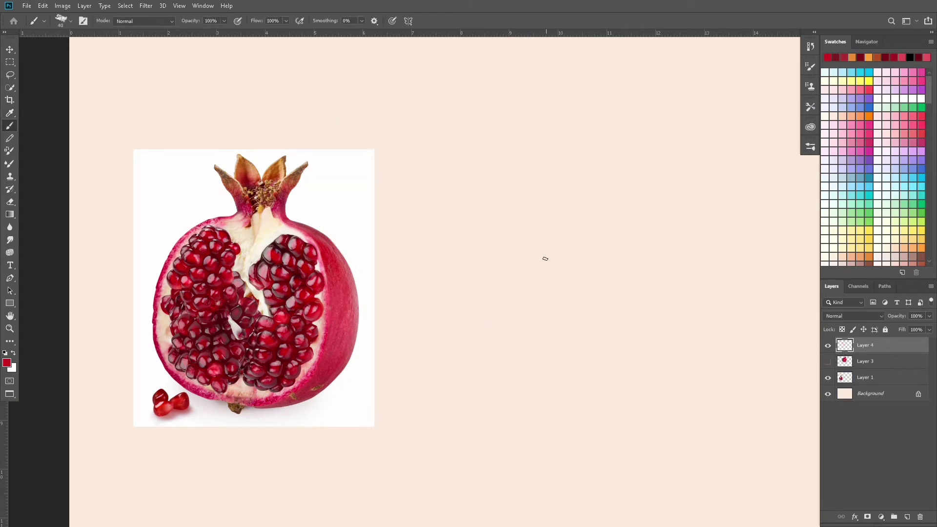
With a 125 px brush, paint a thick red rounded outline, heavier on the right.
{"action": "key", "text": "bracketright"}
{"action": "key", "text": "bracketright"}
{"action": "key", "text": "bracketright"}
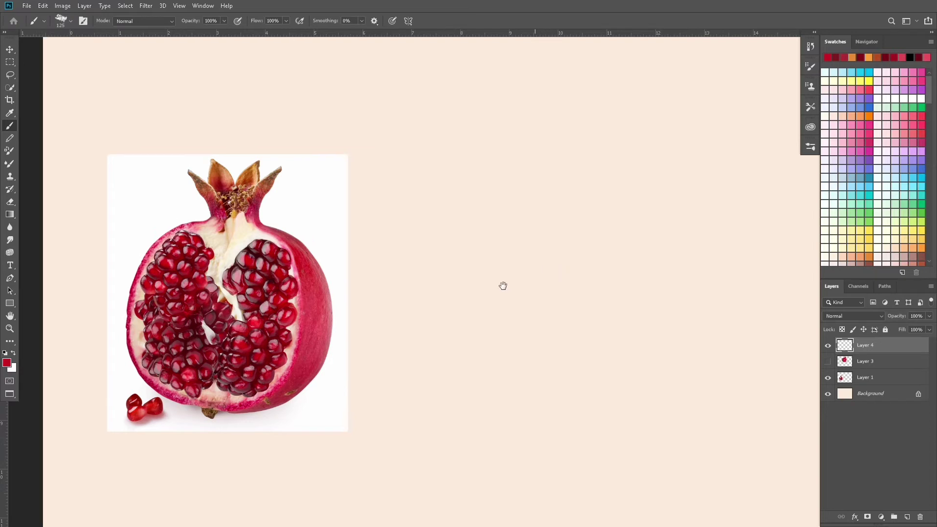
{"action": "mouse_move", "coordinate": [502, 285]}
{"action": "left_mouse_down"}
{"action": "mouse_move", "coordinate": [548, 232]}
{"action": "mouse_move", "coordinate": [508, 415]}
{"action": "left_mouse_up"}
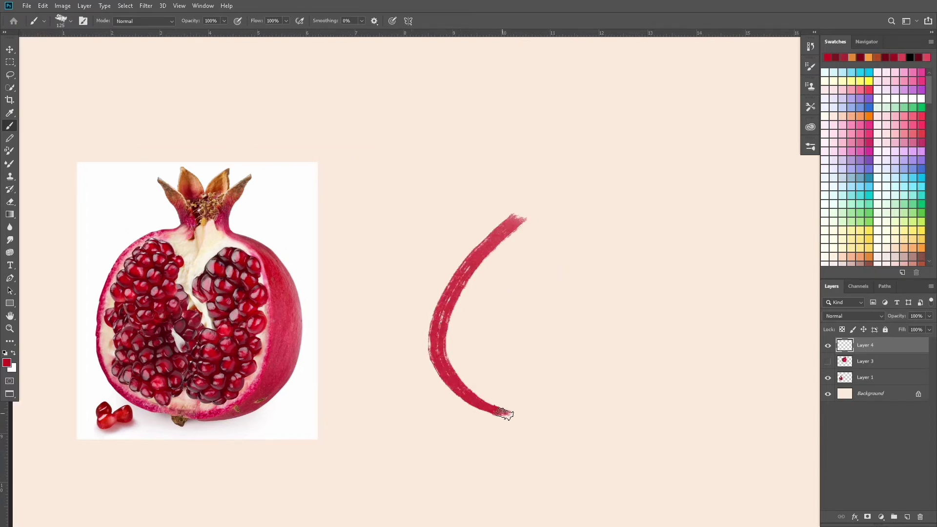
{"action": "key", "text": "ctrl+z"}
{"action": "mouse_move", "coordinate": [525, 220]}
{"action": "left_mouse_down"}
{"action": "mouse_move", "coordinate": [646, 348]}
{"action": "mouse_move", "coordinate": [608, 232]}
{"action": "mouse_move", "coordinate": [623, 307]}
{"action": "left_mouse_up"}
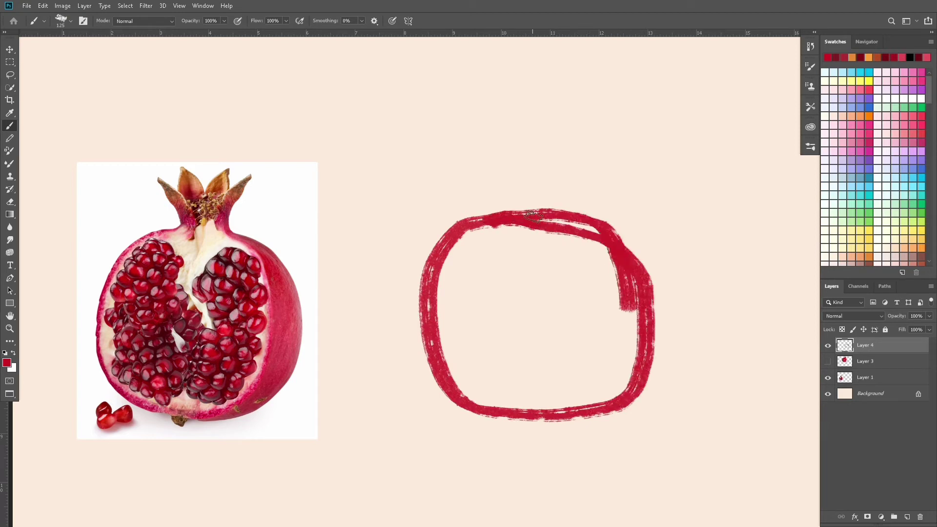
{"action": "mouse_move", "coordinate": [561, 231]}
{"action": "left_mouse_down"}
{"action": "mouse_move", "coordinate": [610, 309]}
{"action": "mouse_move", "coordinate": [603, 386]}
{"action": "mouse_move", "coordinate": [630, 342]}
{"action": "mouse_move", "coordinate": [586, 229]}
{"action": "mouse_move", "coordinate": [603, 229]}
{"action": "mouse_move", "coordinate": [641, 334]}
{"action": "mouse_move", "coordinate": [556, 239]}
{"action": "mouse_move", "coordinate": [615, 303]}
{"action": "mouse_move", "coordinate": [600, 391]}
{"action": "mouse_move", "coordinate": [625, 293]}
{"action": "mouse_move", "coordinate": [647, 315]}
{"action": "mouse_move", "coordinate": [632, 237]}
{"action": "mouse_move", "coordinate": [604, 211]}
{"action": "mouse_move", "coordinate": [550, 195]}
{"action": "mouse_move", "coordinate": [470, 209]}
{"action": "mouse_move", "coordinate": [557, 211]}
{"action": "mouse_move", "coordinate": [494, 208]}
{"action": "mouse_move", "coordinate": [601, 229]}
{"action": "mouse_move", "coordinate": [617, 349]}
{"action": "mouse_move", "coordinate": [615, 290]}
{"action": "mouse_move", "coordinate": [621, 340]}
{"action": "mouse_move", "coordinate": [579, 408]}
{"action": "mouse_move", "coordinate": [620, 364]}
{"action": "mouse_move", "coordinate": [579, 402]}
{"action": "mouse_move", "coordinate": [596, 386]}
{"action": "left_mouse_up"}
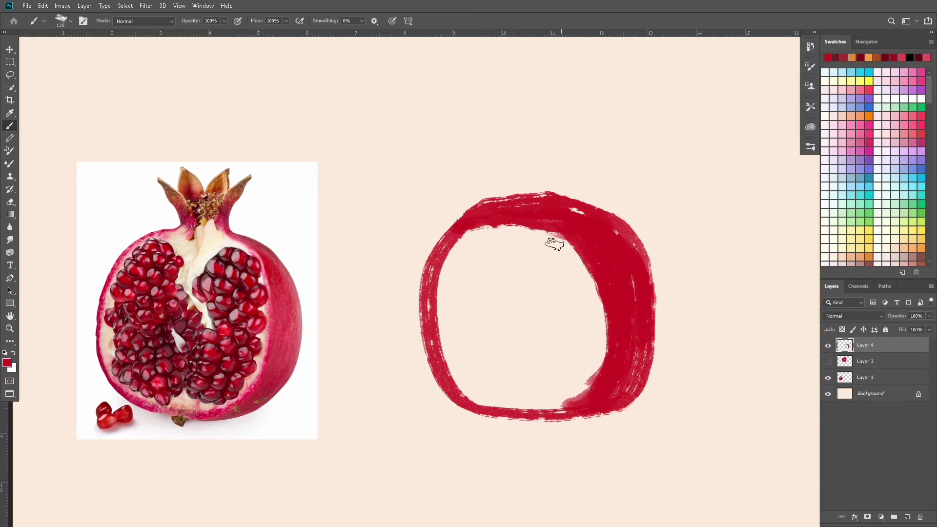
{"action": "left_click", "coordinate": [881, 364]}
Paint two red crown points above the pomegranate outline on a new layer with a smaller brush.
{"action": "key", "text": "ctrl+shift+n"}
{"action": "key", "text": "Return"}
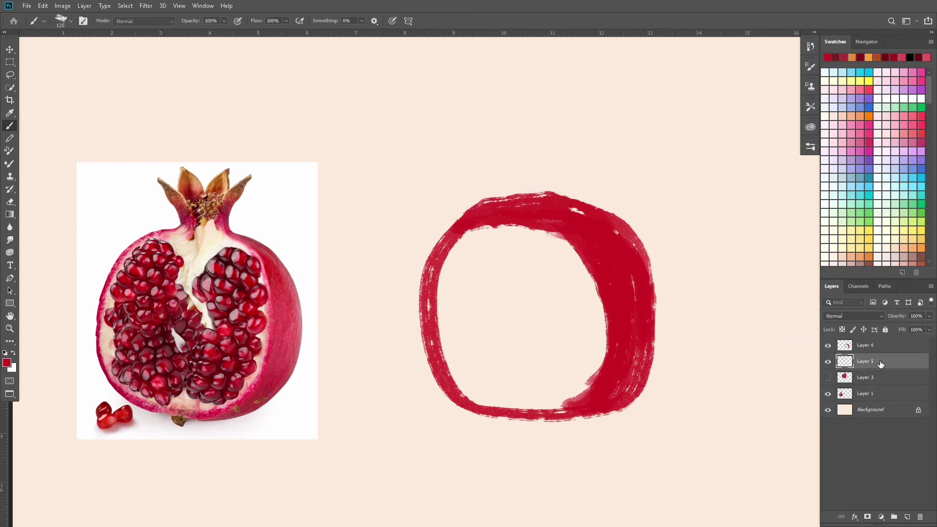
{"action": "key", "text": "bracketleft"}
{"action": "key", "text": "bracketleft"}
{"action": "mouse_move", "coordinate": [576, 198]}
{"action": "left_mouse_down"}
{"action": "mouse_move", "coordinate": [594, 144]}
{"action": "mouse_move", "coordinate": [566, 198]}
{"action": "left_mouse_up"}
{"action": "mouse_move", "coordinate": [571, 166]}
{"action": "left_mouse_down"}
{"action": "mouse_move", "coordinate": [561, 198]}
{"action": "mouse_move", "coordinate": [499, 146]}
{"action": "mouse_move", "coordinate": [535, 193]}
{"action": "mouse_move", "coordinate": [511, 166]}
{"action": "left_mouse_up"}
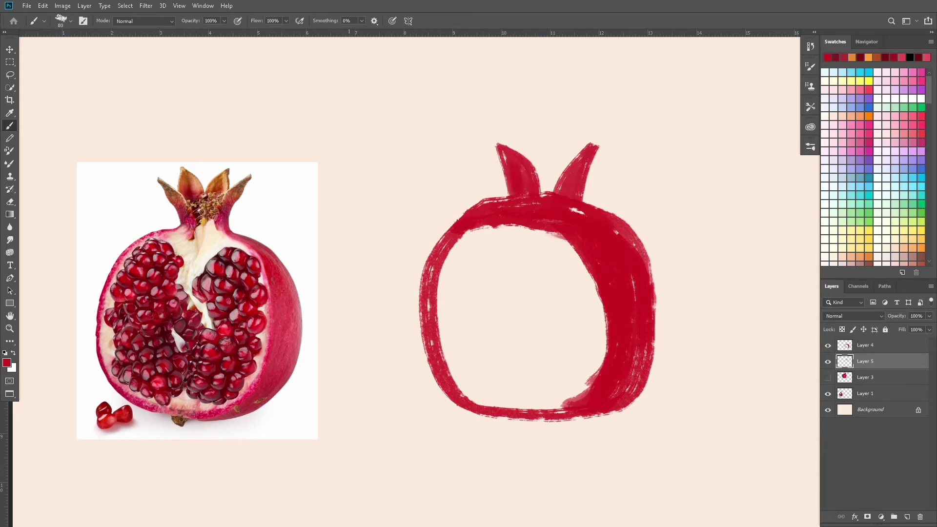
Set the paint colour to darker red #a2151f and add an empty layer above Layer 3.
{"action": "left_click", "coordinate": [7, 363]}
{"action": "left_click_drag", "start_coordinate": [609, 386], "coordinate": [604, 378]}
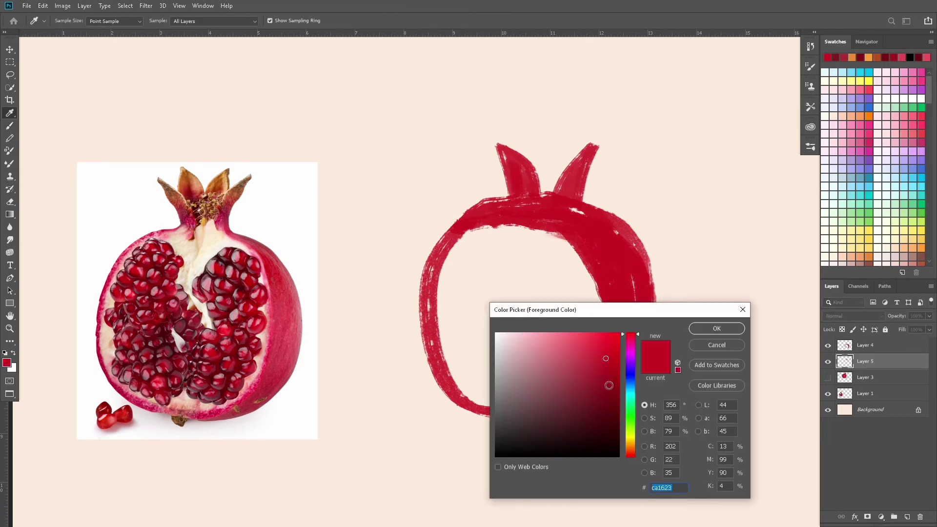
{"action": "key", "text": "Return"}
{"action": "left_click", "coordinate": [865, 383]}
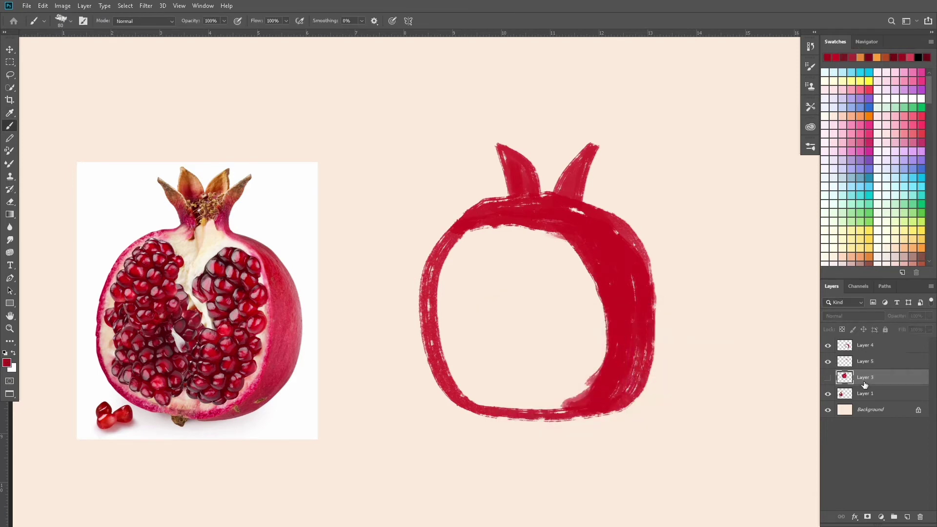
{"action": "key", "text": "ctrl+shift+n"}
{"action": "key", "text": "Return"}
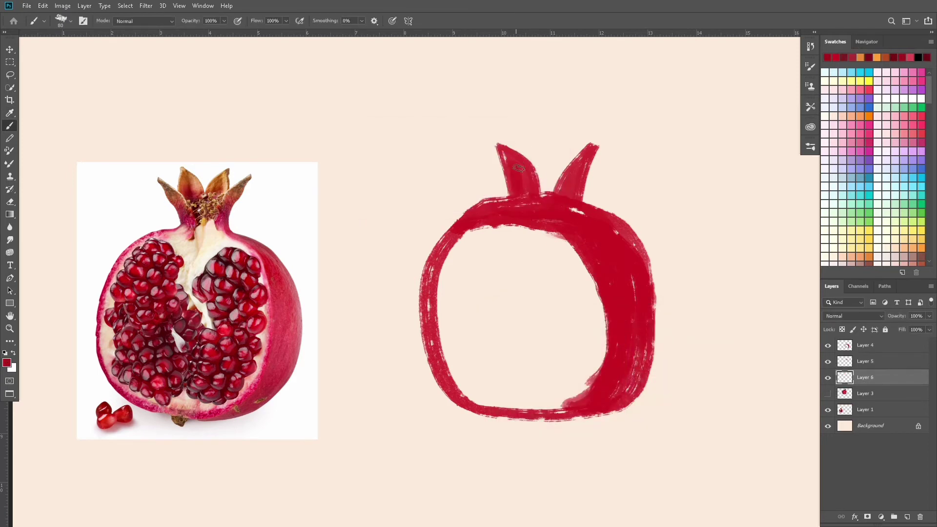
Paint a darker red middle crown leaf, then an even darker red stroke at the crown base.
{"action": "mouse_move", "coordinate": [518, 157]}
{"action": "left_mouse_down"}
{"action": "mouse_move", "coordinate": [528, 139]}
{"action": "mouse_move", "coordinate": [536, 168]}
{"action": "mouse_move", "coordinate": [523, 142]}
{"action": "mouse_move", "coordinate": [568, 131]}
{"action": "mouse_move", "coordinate": [564, 176]}
{"action": "mouse_move", "coordinate": [549, 147]}
{"action": "mouse_move", "coordinate": [560, 177]}
{"action": "left_mouse_up"}
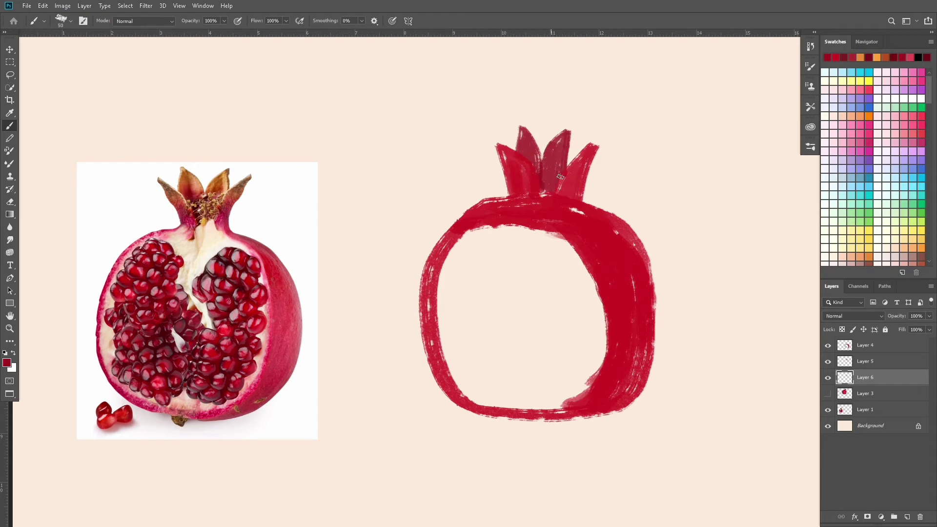
{"action": "left_click", "coordinate": [6, 364]}
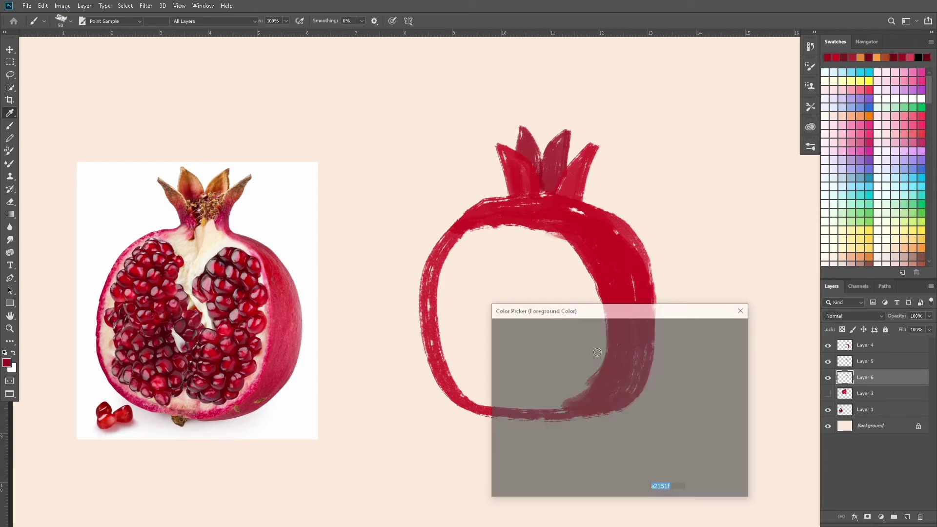
{"action": "left_click", "coordinate": [605, 385]}
{"action": "key", "text": "Return"}
{"action": "left_click_drag", "start_coordinate": [539, 179], "coordinate": [547, 189]}
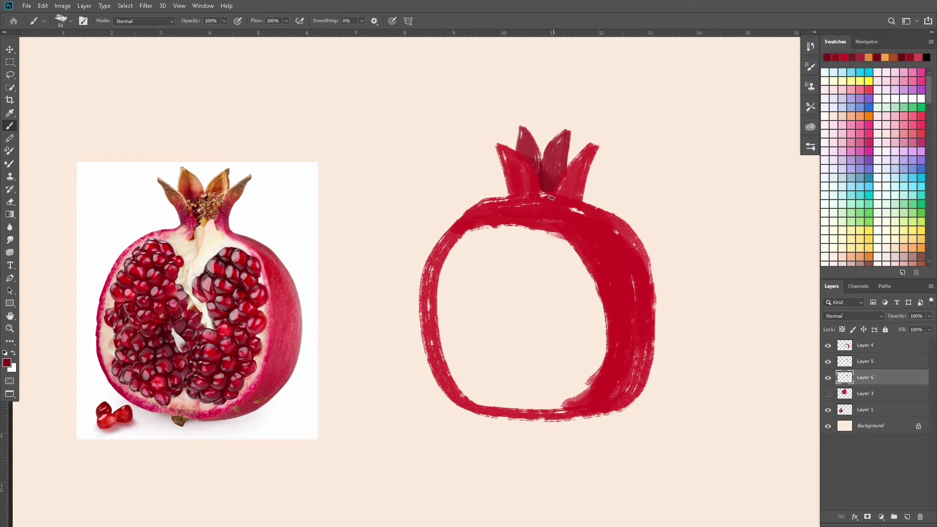
On Layer 4, brush orange onto the right and left crown leaves, then pick a pale yellow-orange swatch.
{"action": "left_click", "coordinate": [881, 346]}
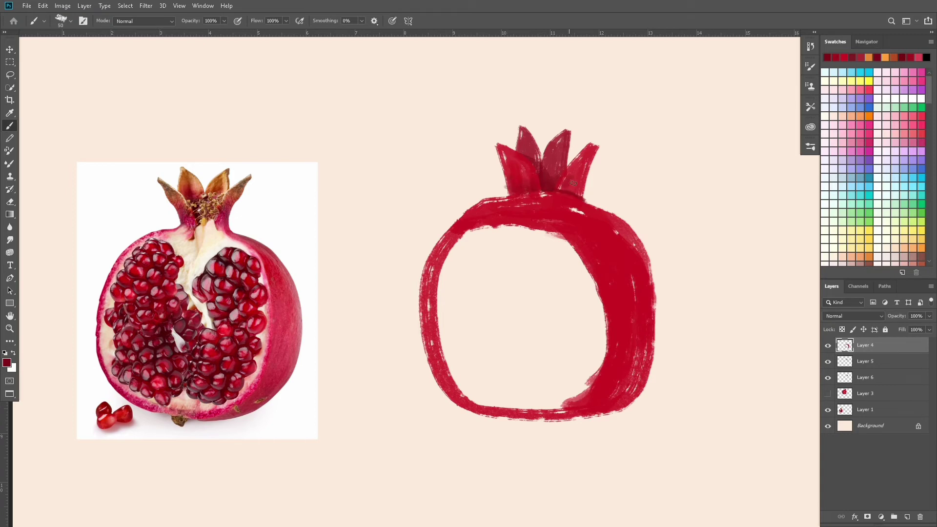
{"action": "left_click", "coordinate": [913, 252]}
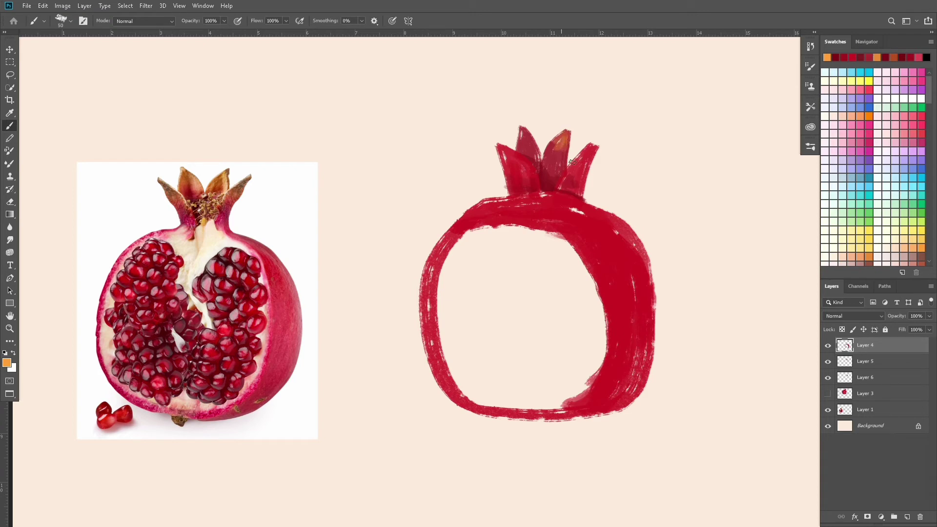
{"action": "left_click_drag", "start_coordinate": [589, 146], "coordinate": [580, 174]}
{"action": "left_click_drag", "start_coordinate": [537, 184], "coordinate": [532, 167]}
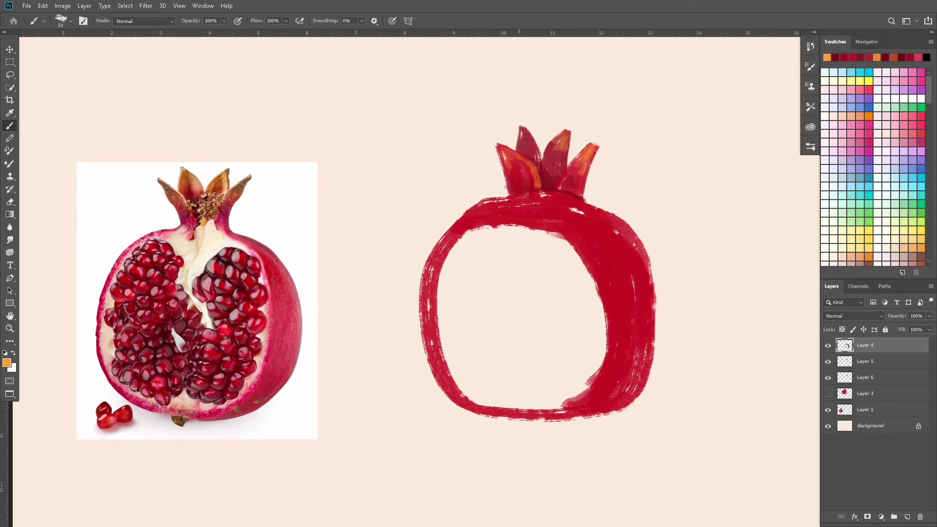
{"action": "left_click", "coordinate": [908, 241]}
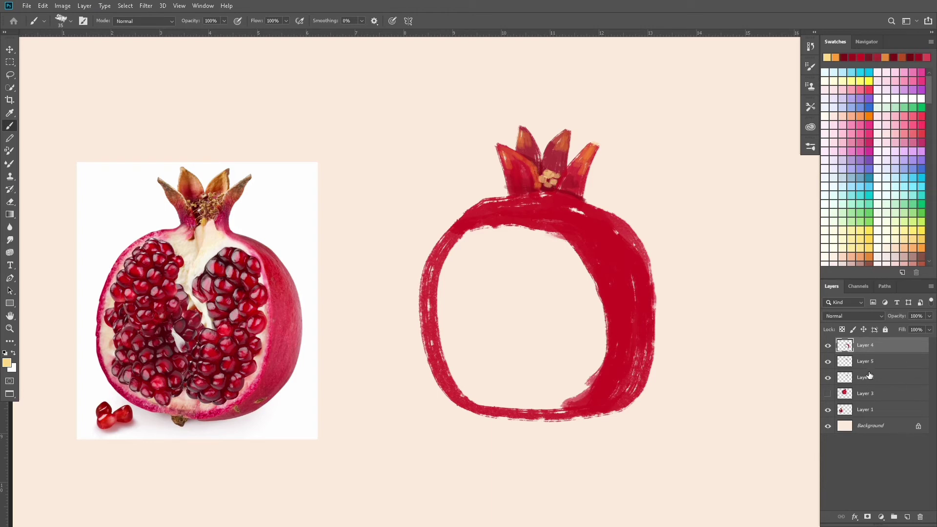
Erase the ring's top, left and lower-left inner edges into a thin rind with a scalloped right edge.
{"action": "key", "text": "e"}
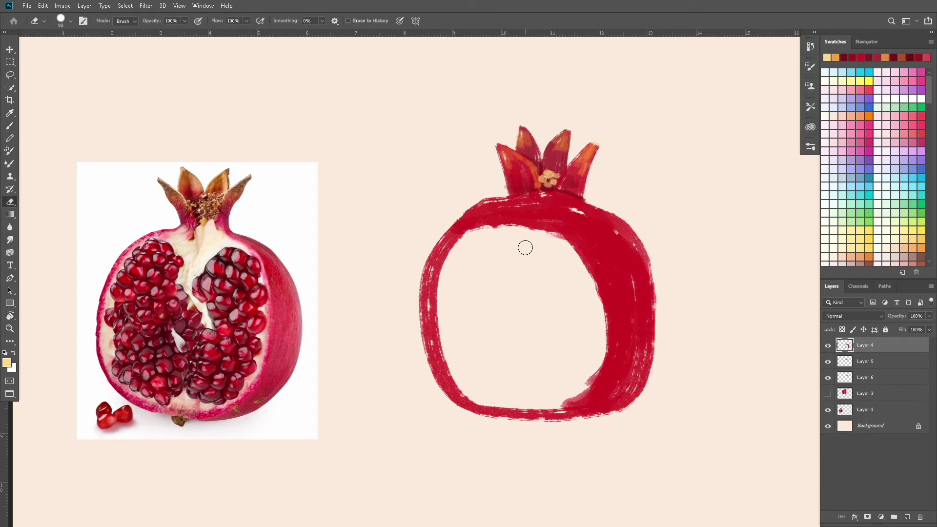
{"action": "left_click_drag", "start_coordinate": [494, 227], "coordinate": [555, 255]}
{"action": "key", "text": "ctrl+z"}
{"action": "left_click_drag", "start_coordinate": [477, 230], "coordinate": [541, 249]}
{"action": "key", "text": "ctrl+z"}
{"action": "mouse_move", "coordinate": [492, 217]}
{"action": "left_mouse_down"}
{"action": "mouse_move", "coordinate": [439, 334]}
{"action": "mouse_move", "coordinate": [481, 385]}
{"action": "left_mouse_up"}
{"action": "left_click_drag", "start_coordinate": [444, 337], "coordinate": [491, 394]}
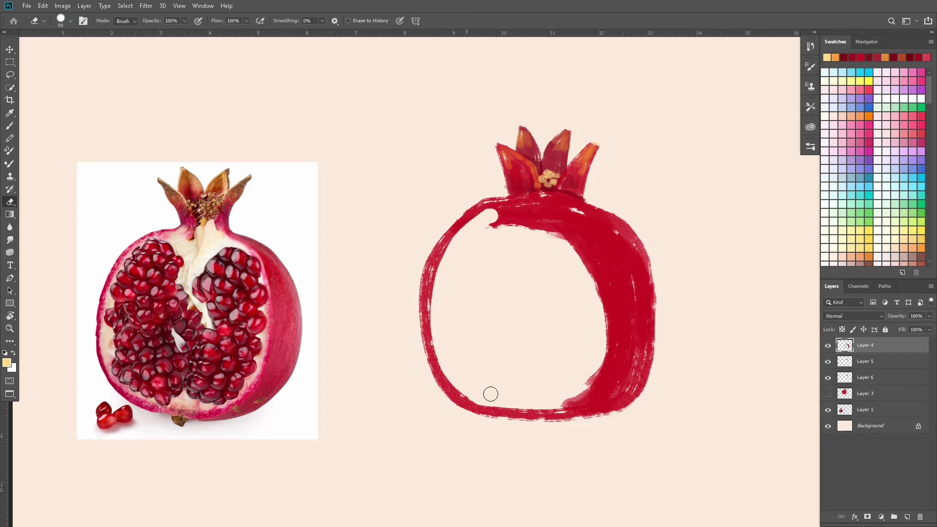
{"action": "mouse_move", "coordinate": [552, 392]}
{"action": "left_mouse_down"}
{"action": "mouse_move", "coordinate": [596, 378]}
{"action": "mouse_move", "coordinate": [605, 356]}
{"action": "mouse_move", "coordinate": [598, 278]}
{"action": "mouse_move", "coordinate": [566, 232]}
{"action": "mouse_move", "coordinate": [506, 225]}
{"action": "mouse_move", "coordinate": [498, 207]}
{"action": "mouse_move", "coordinate": [550, 241]}
{"action": "mouse_move", "coordinate": [544, 214]}
{"action": "mouse_move", "coordinate": [529, 207]}
{"action": "mouse_move", "coordinate": [496, 207]}
{"action": "mouse_move", "coordinate": [462, 247]}
{"action": "mouse_move", "coordinate": [503, 218]}
{"action": "left_mouse_up"}
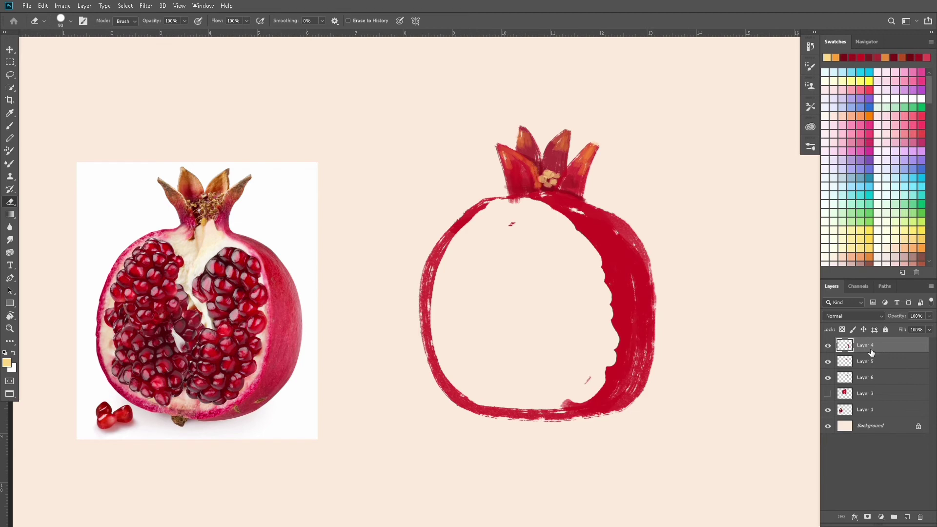
Add a new seed layer and sample the dark seed red from the reference photo.
{"action": "key", "text": "ctrl+shift+n"}
{"action": "key", "text": "Return"}
{"action": "key", "text": "i"}
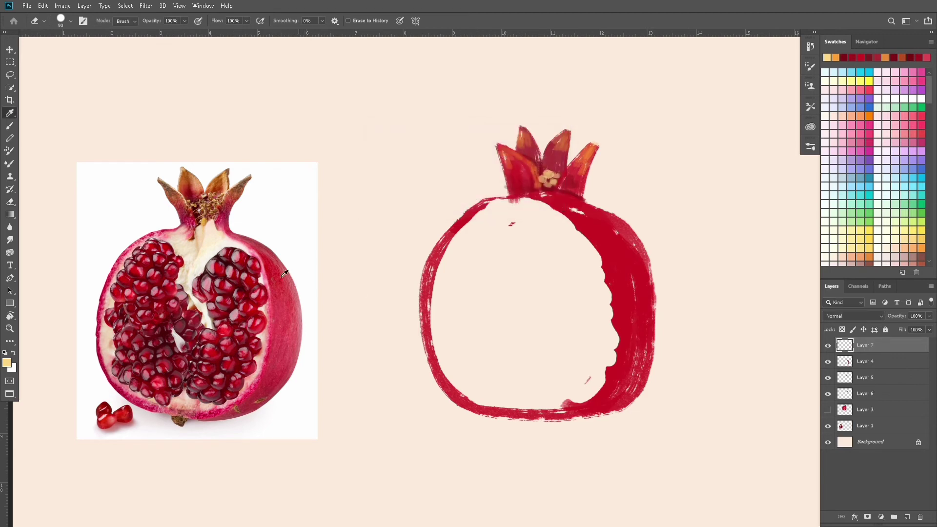
{"action": "left_click", "coordinate": [229, 286]}
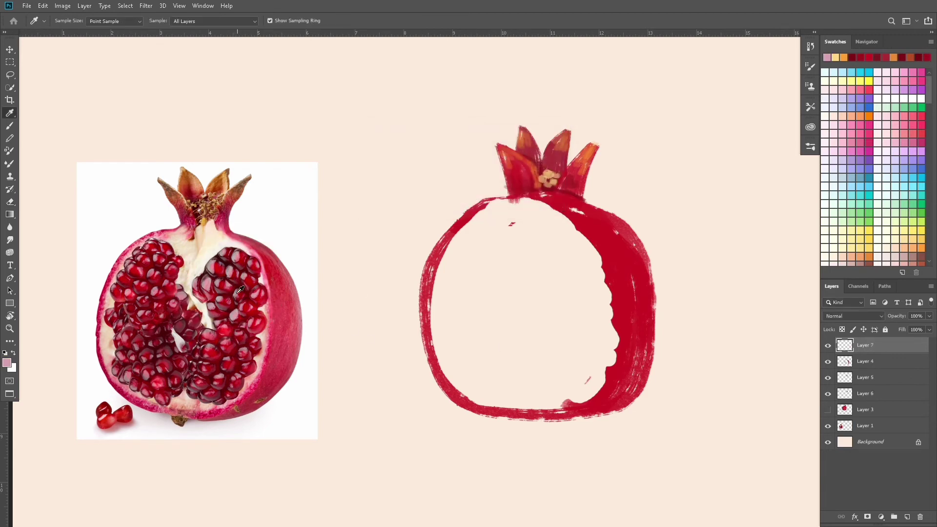
{"action": "left_click", "coordinate": [229, 291]}
{"action": "key", "text": "b"}
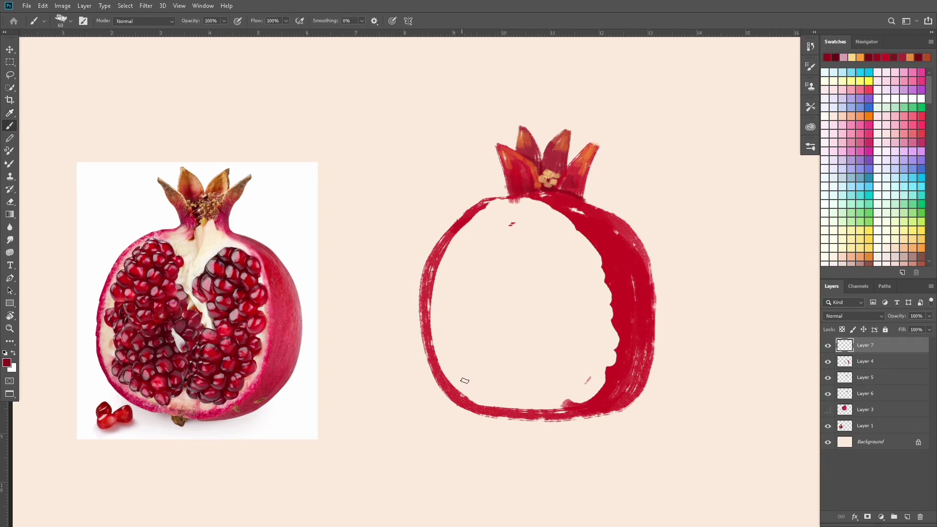
Paint dark-red seeds across the lower left, right rind side and left interior.
{"action": "mouse_move", "coordinate": [467, 390]}
{"action": "left_mouse_down"}
{"action": "mouse_move", "coordinate": [454, 374]}
{"action": "mouse_move", "coordinate": [467, 350]}
{"action": "mouse_move", "coordinate": [447, 341]}
{"action": "mouse_move", "coordinate": [444, 311]}
{"action": "mouse_move", "coordinate": [462, 261]}
{"action": "mouse_move", "coordinate": [458, 268]}
{"action": "mouse_move", "coordinate": [488, 283]}
{"action": "mouse_move", "coordinate": [474, 315]}
{"action": "mouse_move", "coordinate": [479, 302]}
{"action": "mouse_move", "coordinate": [483, 368]}
{"action": "mouse_move", "coordinate": [496, 397]}
{"action": "mouse_move", "coordinate": [517, 403]}
{"action": "mouse_move", "coordinate": [512, 376]}
{"action": "left_mouse_up"}
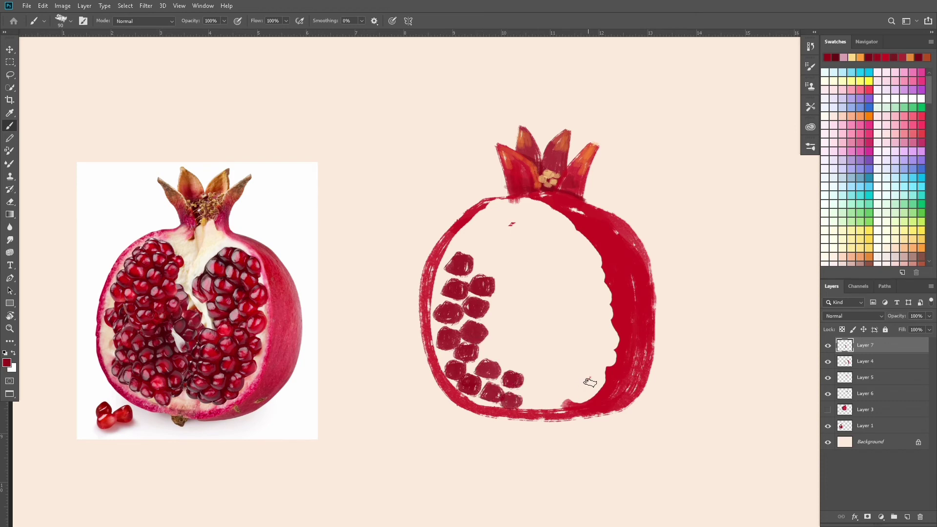
{"action": "mouse_move", "coordinate": [590, 381]}
{"action": "left_mouse_down"}
{"action": "mouse_move", "coordinate": [596, 391]}
{"action": "mouse_move", "coordinate": [615, 338]}
{"action": "mouse_move", "coordinate": [591, 337]}
{"action": "mouse_move", "coordinate": [601, 311]}
{"action": "mouse_move", "coordinate": [582, 328]}
{"action": "mouse_move", "coordinate": [586, 284]}
{"action": "mouse_move", "coordinate": [601, 294]}
{"action": "mouse_move", "coordinate": [581, 253]}
{"action": "mouse_move", "coordinate": [594, 263]}
{"action": "mouse_move", "coordinate": [554, 264]}
{"action": "mouse_move", "coordinate": [574, 272]}
{"action": "mouse_move", "coordinate": [557, 299]}
{"action": "mouse_move", "coordinate": [570, 310]}
{"action": "mouse_move", "coordinate": [565, 342]}
{"action": "mouse_move", "coordinate": [582, 354]}
{"action": "mouse_move", "coordinate": [572, 396]}
{"action": "mouse_move", "coordinate": [541, 394]}
{"action": "mouse_move", "coordinate": [557, 359]}
{"action": "mouse_move", "coordinate": [542, 353]}
{"action": "mouse_move", "coordinate": [527, 371]}
{"action": "left_mouse_up"}
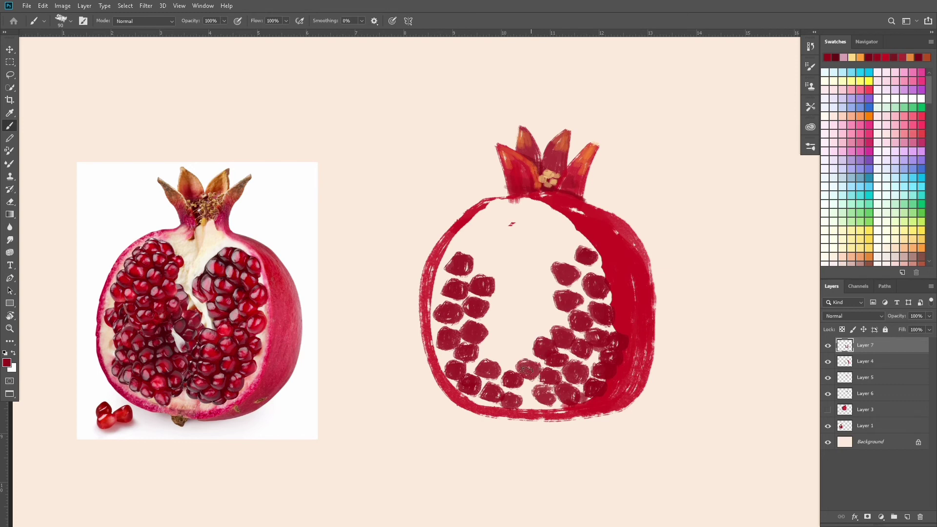
{"action": "left_click_drag", "start_coordinate": [527, 406], "coordinate": [528, 403]}
{"action": "left_click_drag", "start_coordinate": [499, 346], "coordinate": [506, 352]}
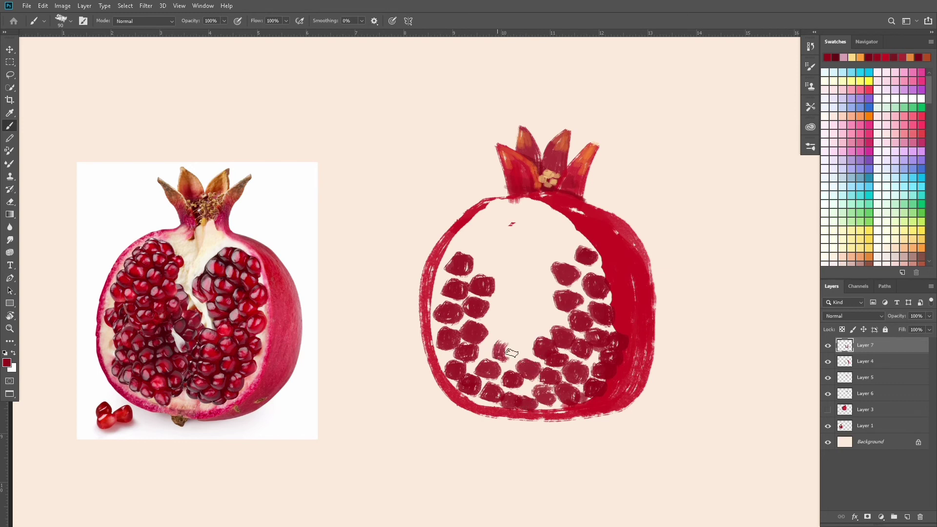
{"action": "mouse_move", "coordinate": [493, 320]}
{"action": "left_mouse_down"}
{"action": "mouse_move", "coordinate": [507, 333]}
{"action": "mouse_move", "coordinate": [531, 321]}
{"action": "mouse_move", "coordinate": [532, 330]}
{"action": "mouse_move", "coordinate": [532, 299]}
{"action": "mouse_move", "coordinate": [510, 299]}
{"action": "left_mouse_up"}
Add more dark-red seeds higher inside the fruit, undoing one misplaced seed.
{"action": "left_click_drag", "start_coordinate": [529, 267], "coordinate": [561, 250]}
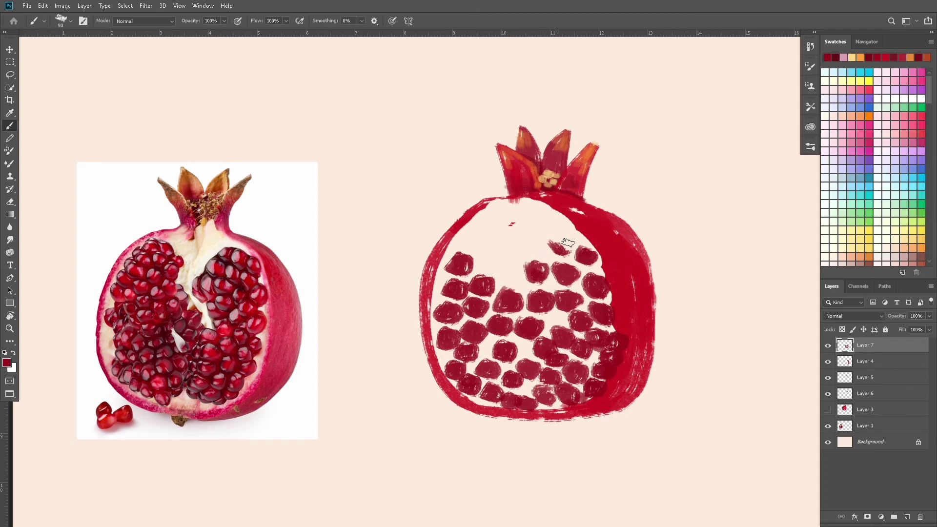
{"action": "left_click_drag", "start_coordinate": [484, 256], "coordinate": [488, 266]}
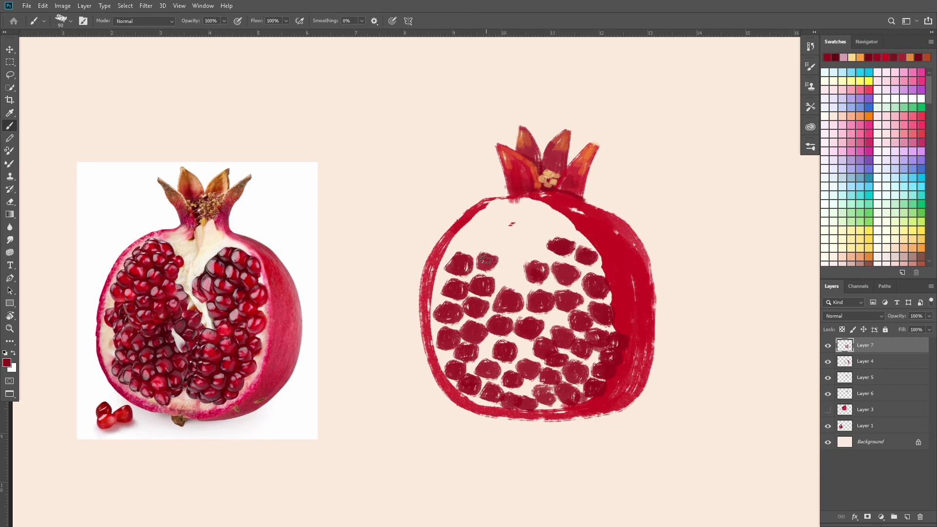
{"action": "mouse_move", "coordinate": [481, 233]}
{"action": "left_mouse_down"}
{"action": "mouse_move", "coordinate": [476, 247]}
{"action": "mouse_move", "coordinate": [458, 238]}
{"action": "mouse_move", "coordinate": [507, 210]}
{"action": "left_mouse_up"}
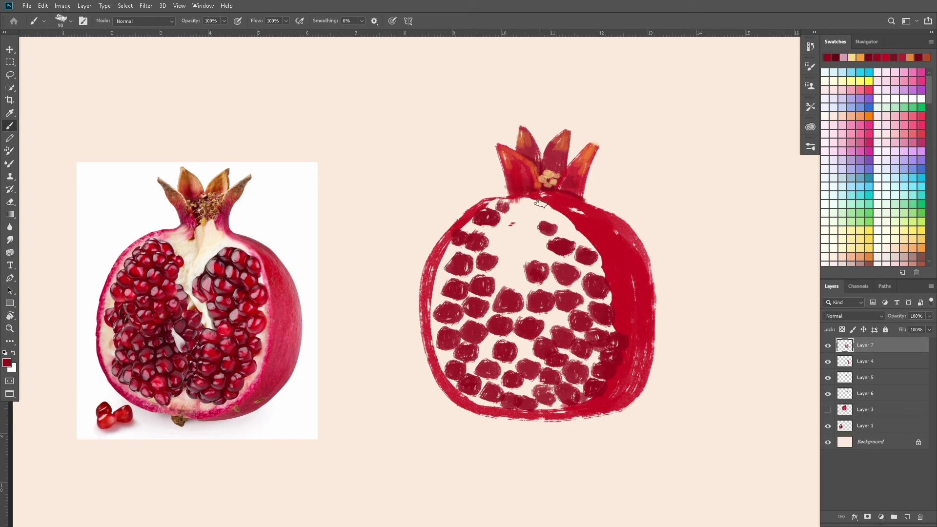
{"action": "key", "text": "ctrl+z"}
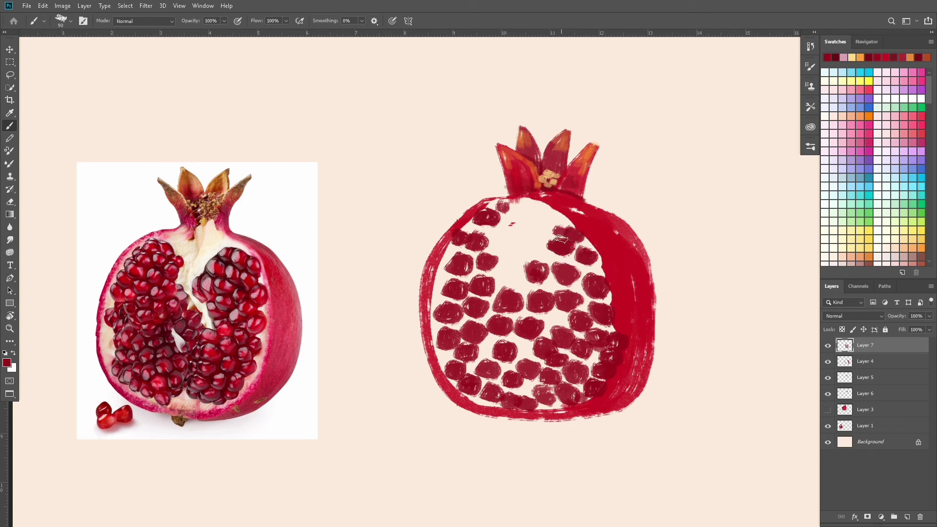
Try a peach background-colour highlight along the inner right rind on Layer 4, then undo it.
{"action": "key", "text": "i"}
{"action": "left_click", "coordinate": [782, 331]}
{"action": "left_click", "coordinate": [874, 367]}
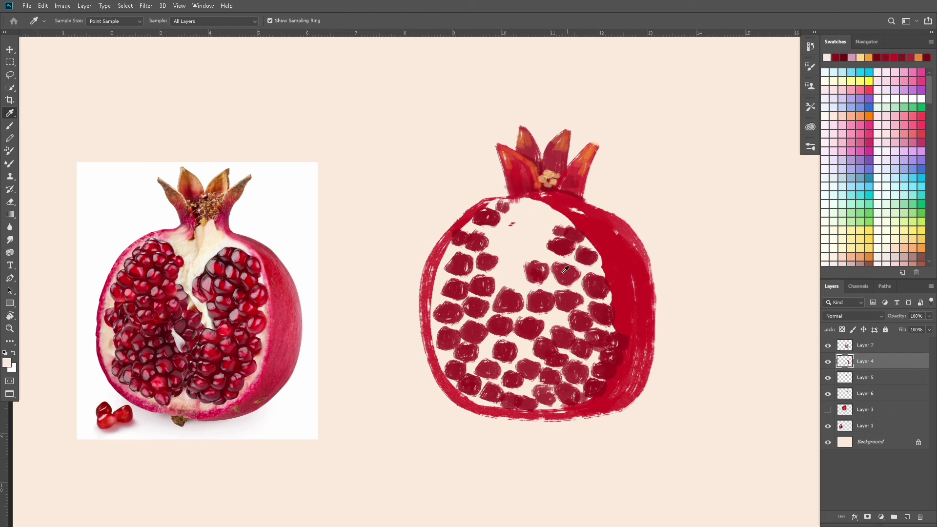
{"action": "key", "text": "b"}
{"action": "left_click_drag", "start_coordinate": [557, 207], "coordinate": [605, 389]}
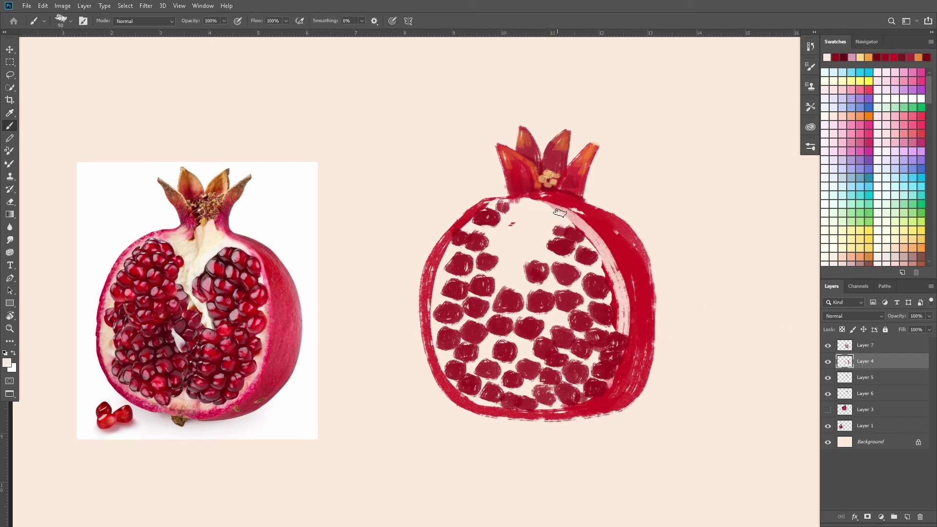
{"action": "mouse_move", "coordinate": [562, 213]}
{"action": "left_mouse_down"}
{"action": "mouse_move", "coordinate": [630, 360]}
{"action": "mouse_move", "coordinate": [593, 391]}
{"action": "left_mouse_up"}
{"action": "key", "text": "ctrl+z"}
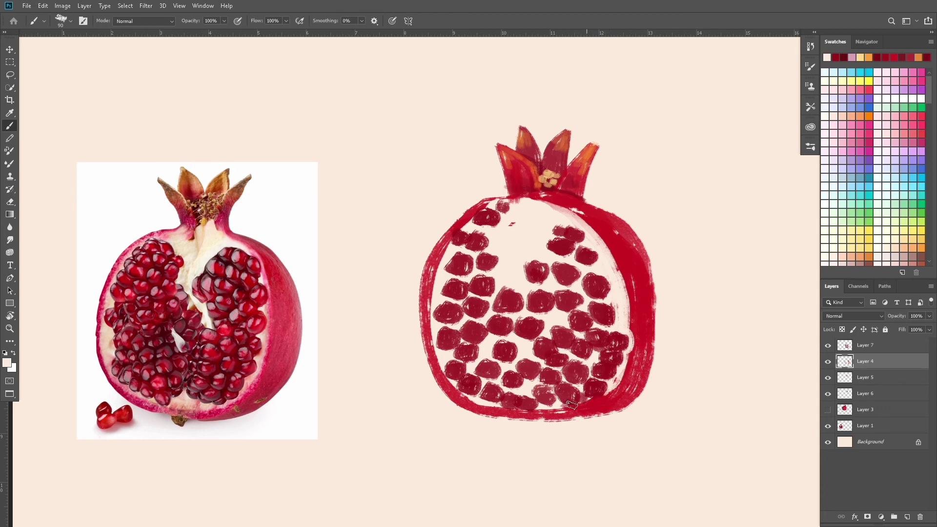
On Layer 7, sample the dark seed red and paint more seeds in the upper interior.
{"action": "left_click", "coordinate": [870, 346]}
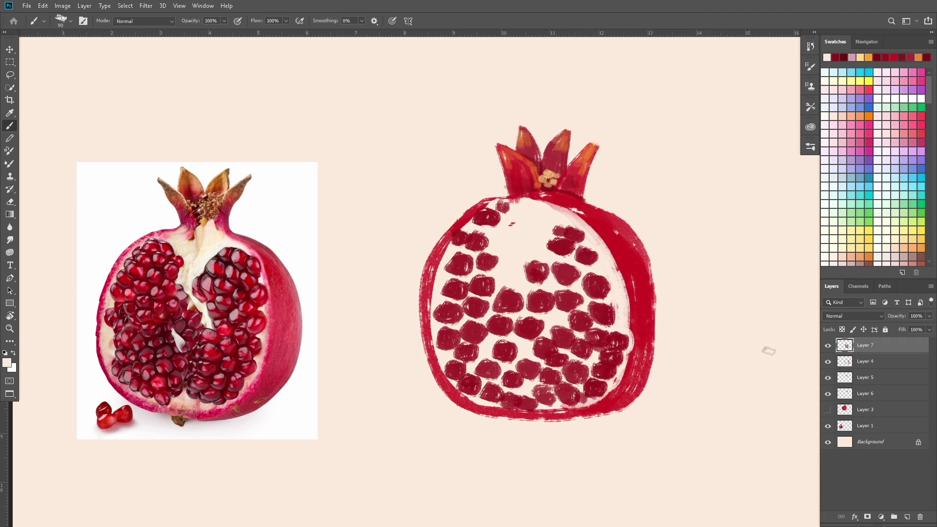
{"action": "key", "text": "i"}
{"action": "left_click", "coordinate": [592, 254]}
{"action": "key", "text": "b"}
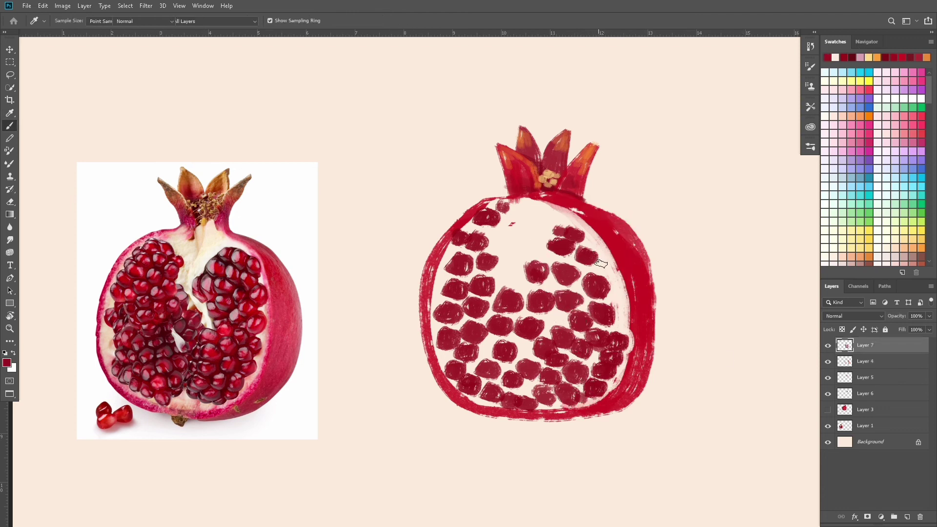
{"action": "mouse_move", "coordinate": [596, 261]}
{"action": "left_mouse_down"}
{"action": "mouse_move", "coordinate": [609, 256]}
{"action": "mouse_move", "coordinate": [587, 246]}
{"action": "mouse_move", "coordinate": [570, 210]}
{"action": "left_mouse_up"}
{"action": "mouse_move", "coordinate": [549, 241]}
{"action": "left_mouse_down"}
{"action": "mouse_move", "coordinate": [559, 244]}
{"action": "mouse_move", "coordinate": [536, 253]}
{"action": "left_mouse_up"}
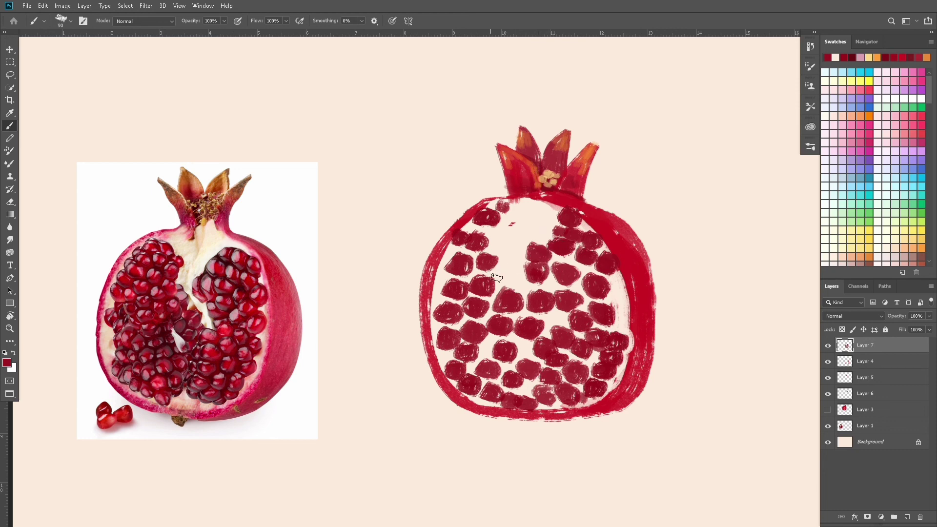
{"action": "left_click_drag", "start_coordinate": [496, 277], "coordinate": [497, 270]}
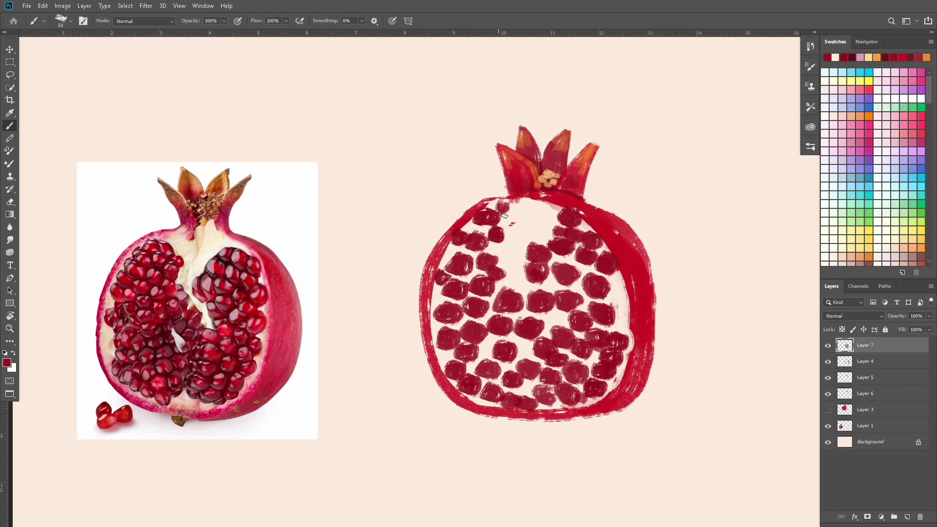
Add a layer above Layer 3, then merge the cut pomegranate's Layers 4–8 into Layer 7.
{"action": "left_click", "coordinate": [871, 410]}
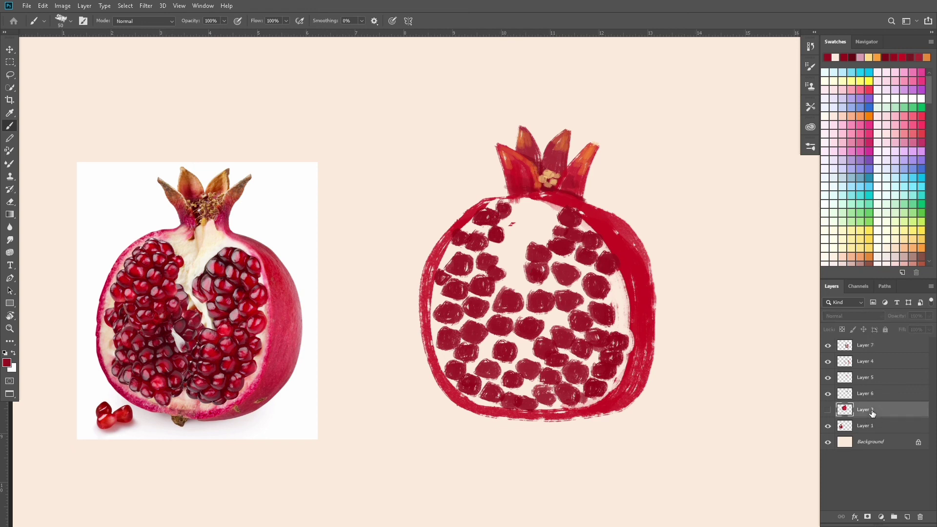
{"action": "key", "text": "ctrl+shift+n"}
{"action": "key", "text": "Return"}
{"action": "key", "text": "i"}
{"action": "left_click", "coordinate": [532, 227]}
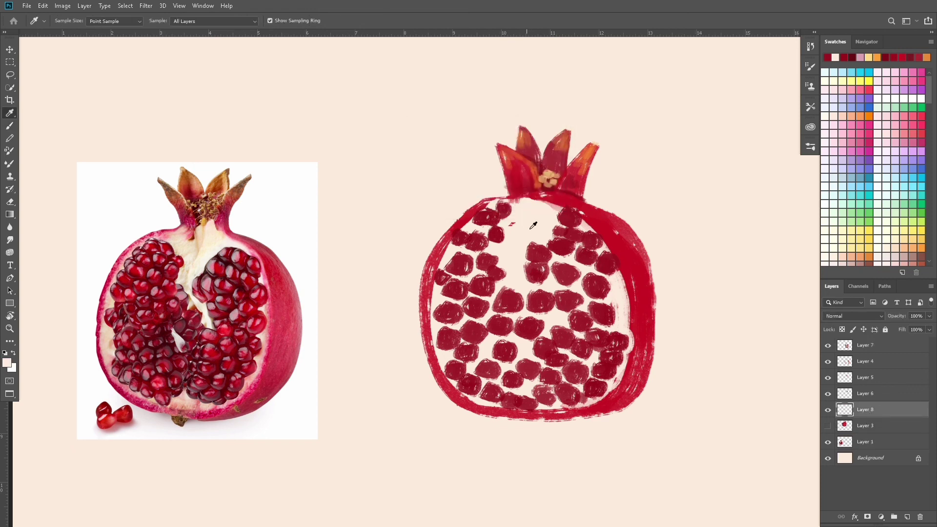
{"action": "key", "text": "b"}
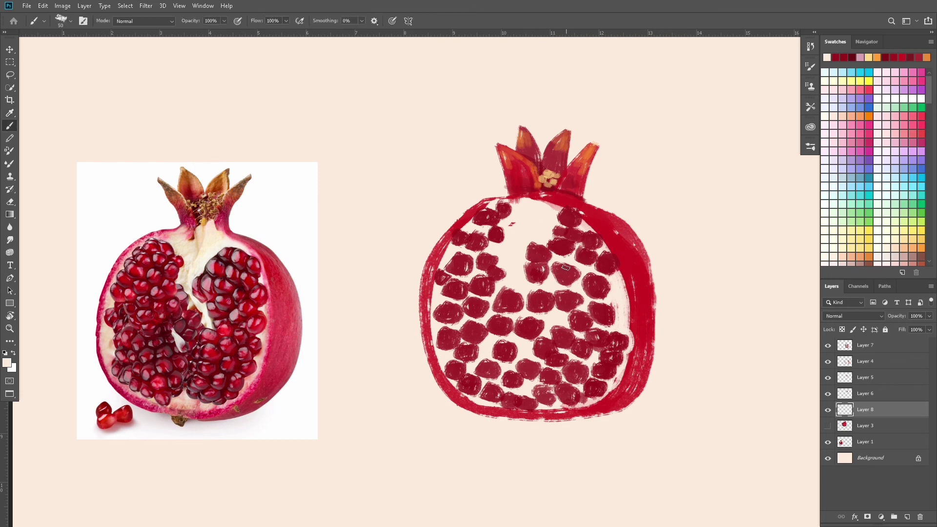
{"action": "key", "text": "bracketright"}
{"action": "key", "text": "bracketright"}
{"action": "key", "text": "bracketright"}
{"action": "left_click", "coordinate": [865, 346], "text": "shift"}
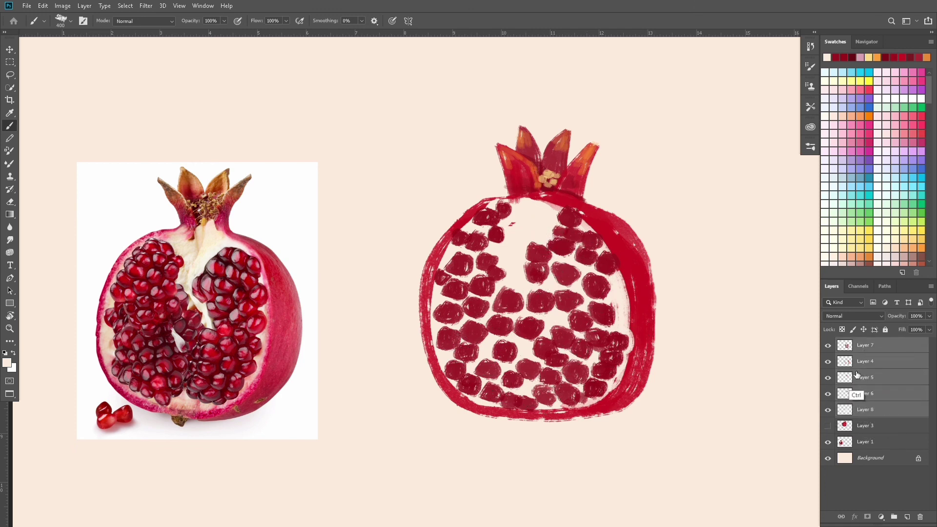
{"action": "key", "text": "ctrl+e"}
Move the cut pomegranate up-left and show the whole pomegranate on Layer 3 at lower right.
{"action": "key", "text": "v"}
{"action": "left_click_drag", "start_coordinate": [638, 274], "coordinate": [549, 210]}
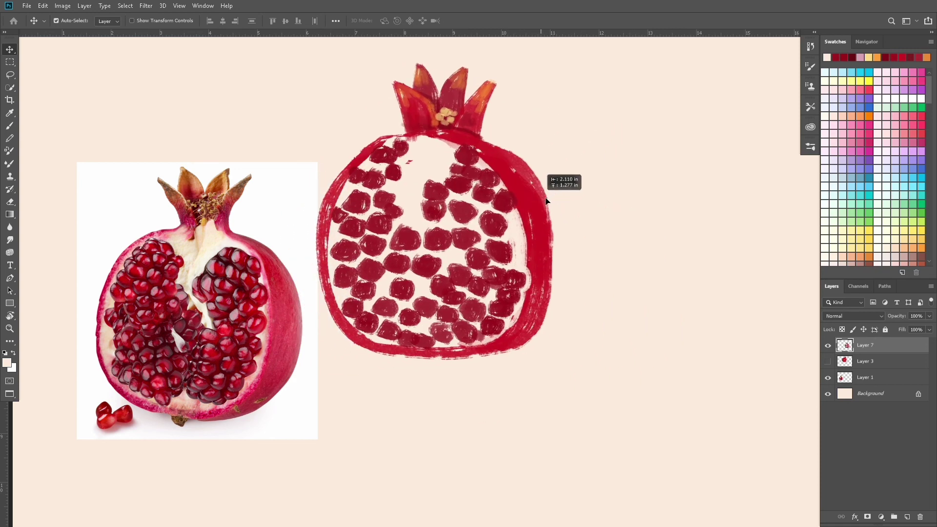
{"action": "left_click", "coordinate": [828, 361]}
{"action": "left_click_drag", "start_coordinate": [336, 176], "coordinate": [604, 365]}
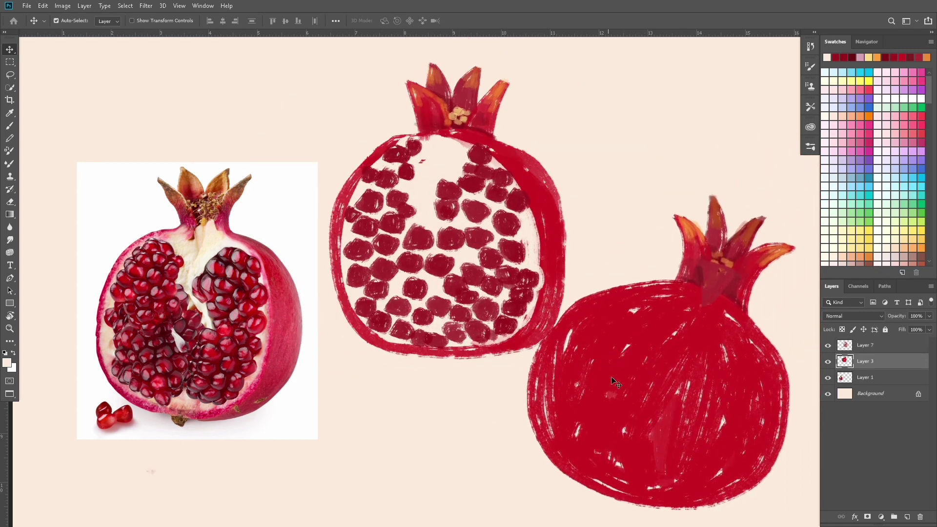
Hide the reference photo and shift both pomegranate layers left together.
{"action": "left_click", "coordinate": [849, 379]}
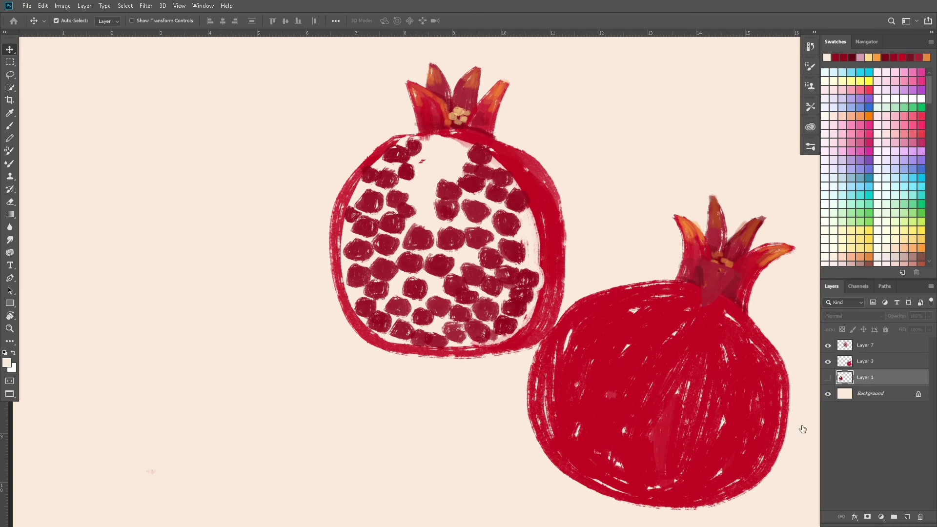
{"action": "left_click", "coordinate": [865, 363]}
{"action": "left_click", "coordinate": [866, 345], "text": "shift"}
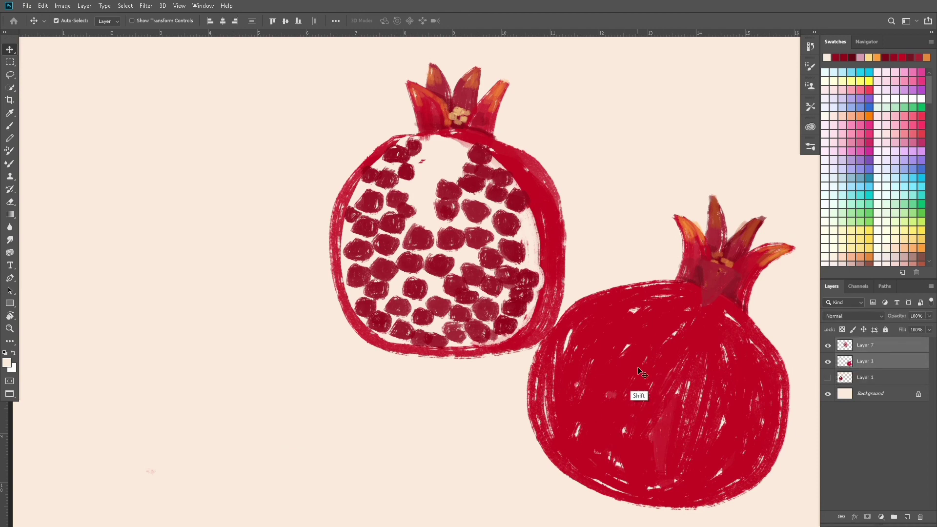
{"action": "mouse_move", "coordinate": [640, 373]}
{"action": "left_mouse_down"}
{"action": "mouse_move", "coordinate": [372, 374]}
{"action": "mouse_move", "coordinate": [692, 278]}
{"action": "mouse_move", "coordinate": [681, 308]}
{"action": "left_mouse_up"}
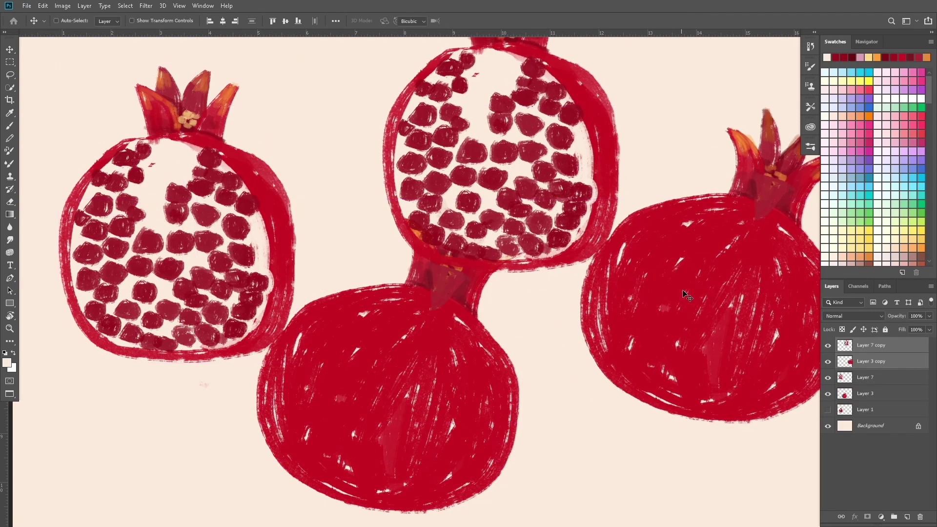
Scale the duplicated pomegranate pair to 66% and place it at the upper right.
{"action": "key", "text": "ctrl+t"}
{"action": "key", "text": "ctrl+plus"}
{"action": "key", "text": "ctrl+minus"}
{"action": "key", "text": "ctrl+minus"}
{"action": "key", "text": "ctrl+minus"}
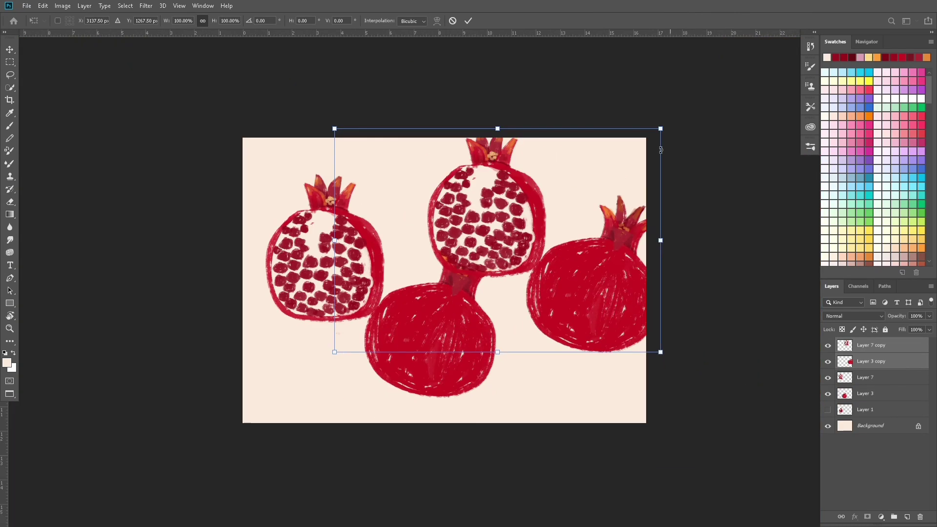
{"action": "left_click_drag", "start_coordinate": [660, 128], "coordinate": [560, 218]}
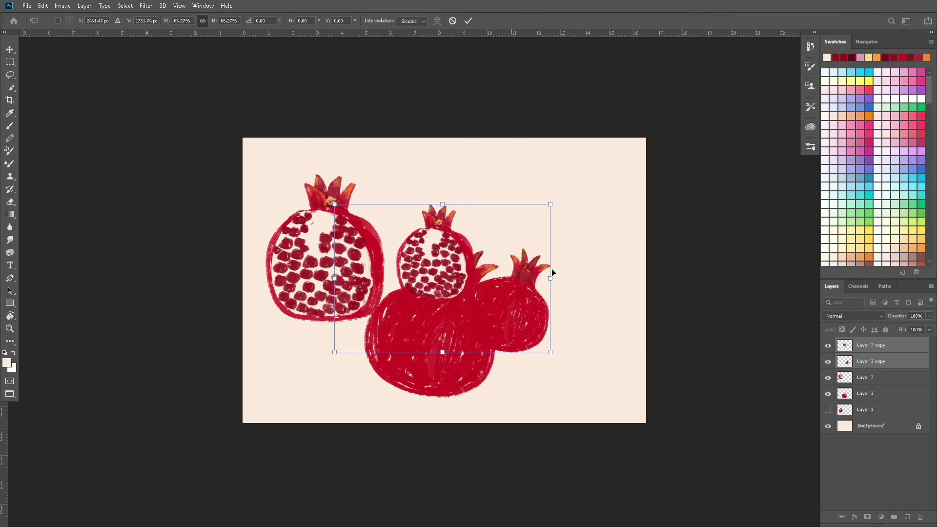
{"action": "left_click_drag", "start_coordinate": [553, 272], "coordinate": [590, 243]}
{"action": "key", "text": "Return"}
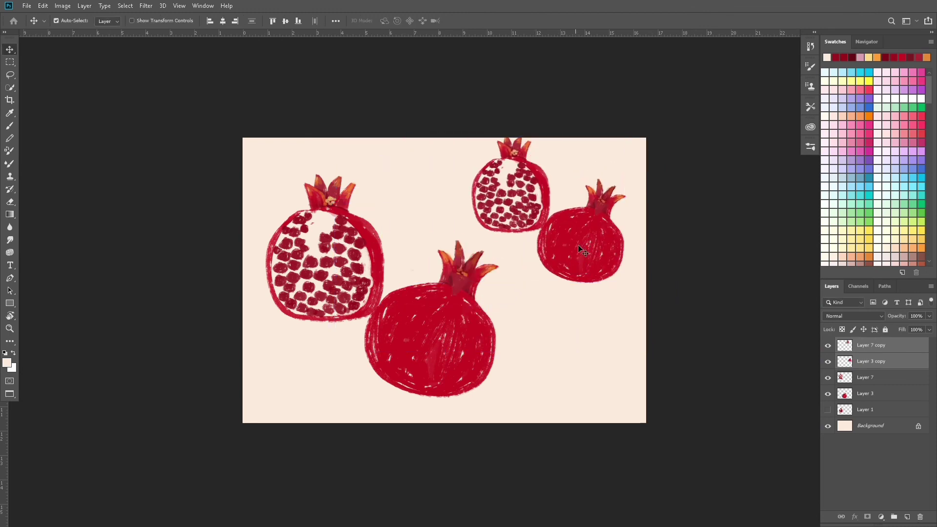
Zoom in and view the four-pomegranate artwork in full-screen mode.
{"action": "key", "text": "ctrl+plus"}
{"action": "key", "text": "f"}
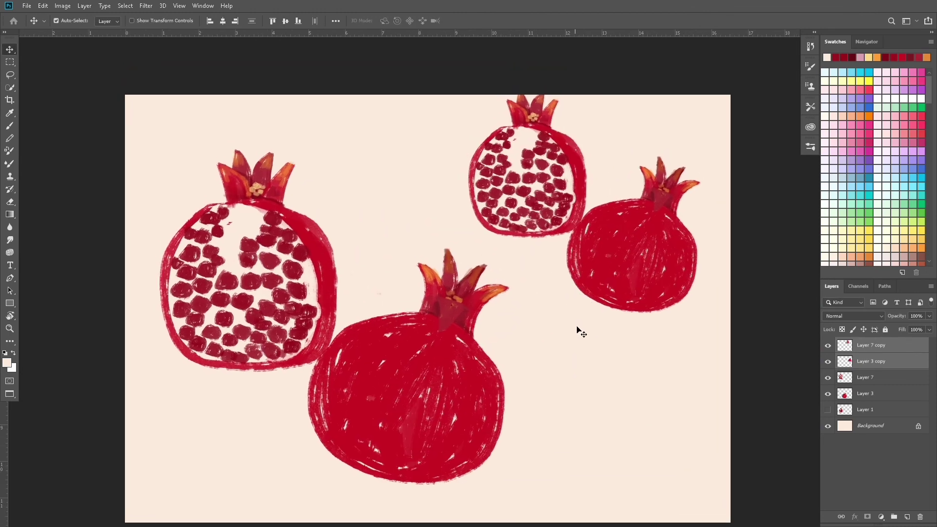
{"action": "key", "text": "f"}
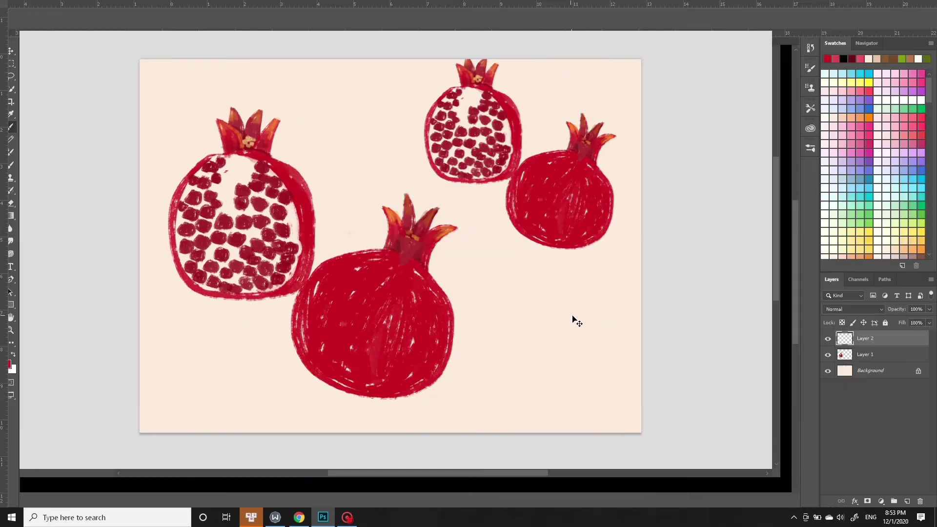